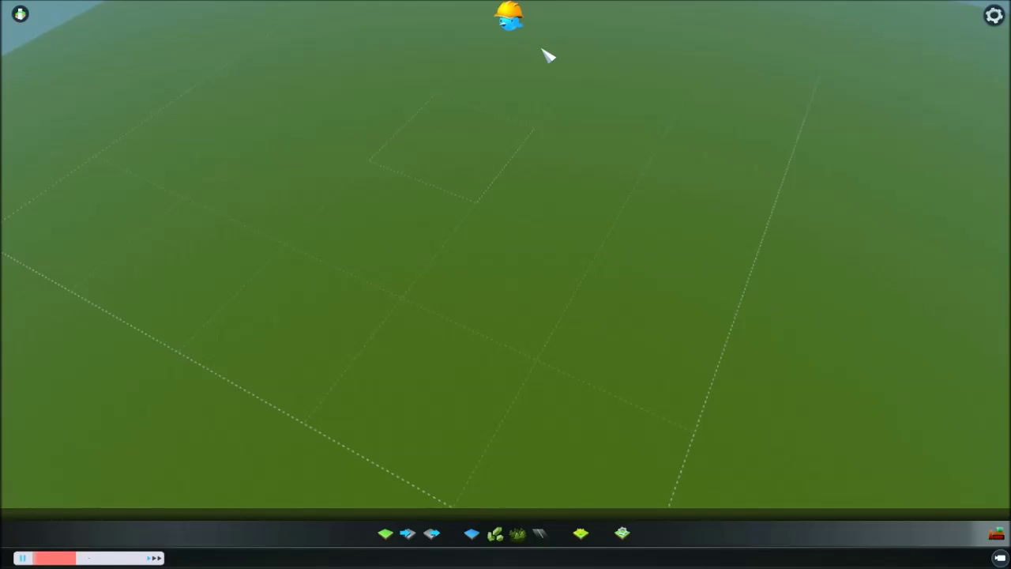
pyautogui.moveTo(551, 1)
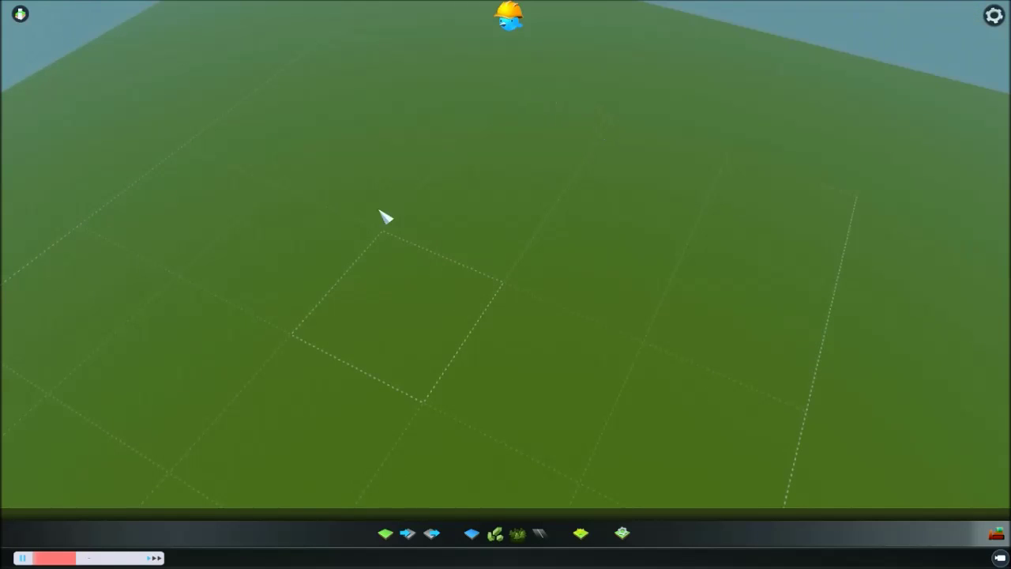
pyautogui.scroll(-3, 571, 407)
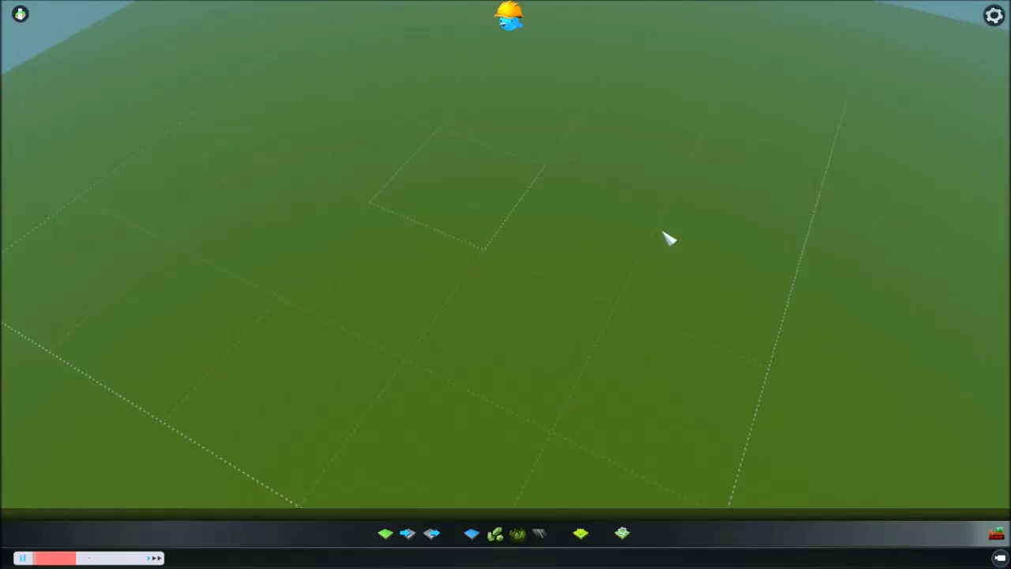
pyautogui.scroll(2, 429, 238)
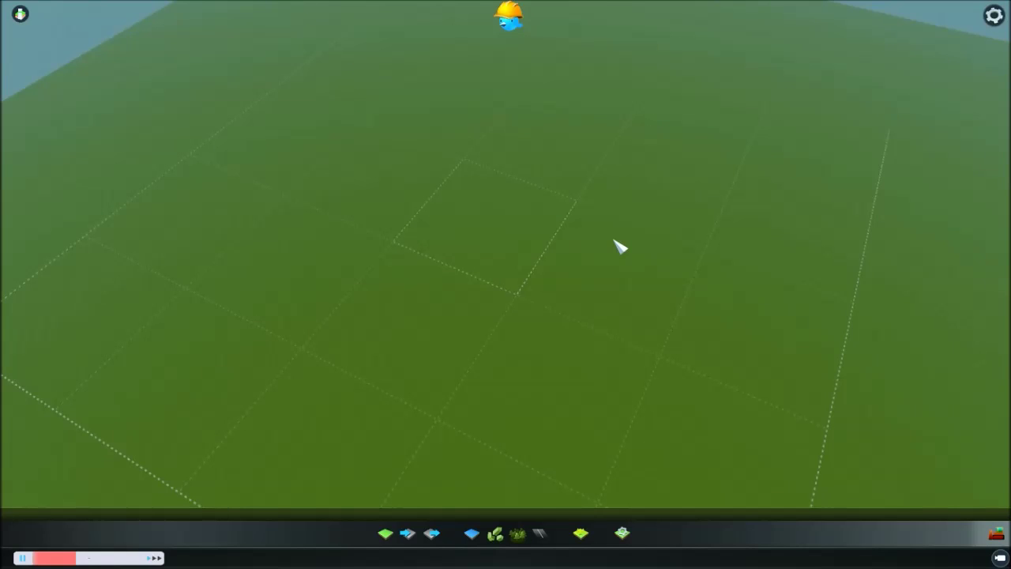
pyautogui.scroll(-5, 144, 316)
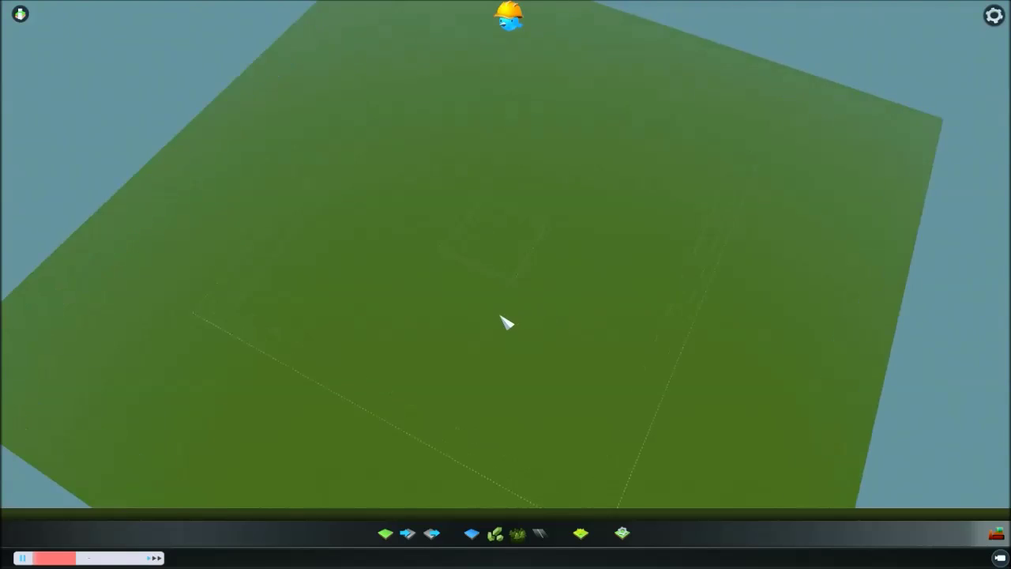
pyautogui.scroll(3, 506, 322)
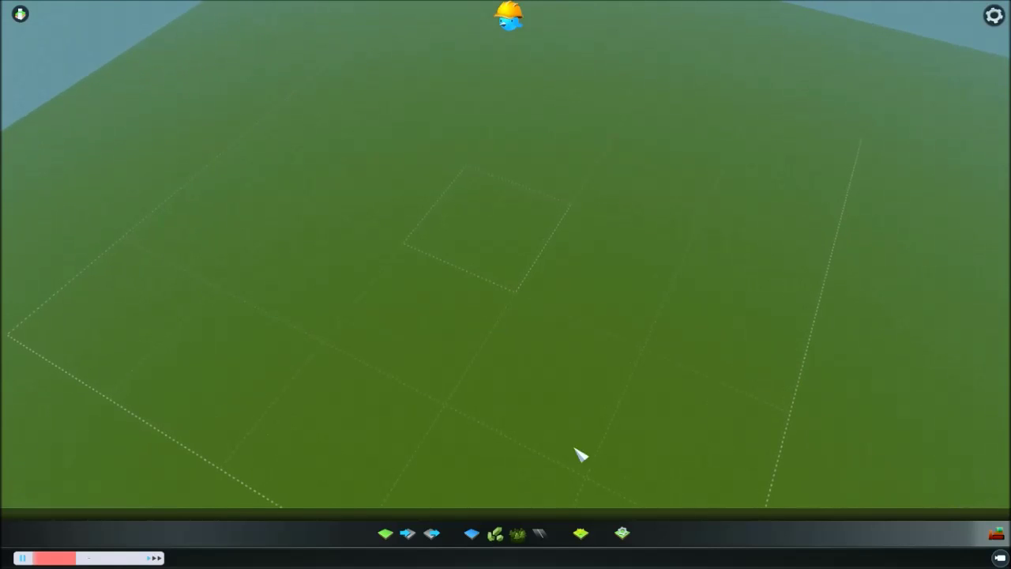
pyautogui.press('w')
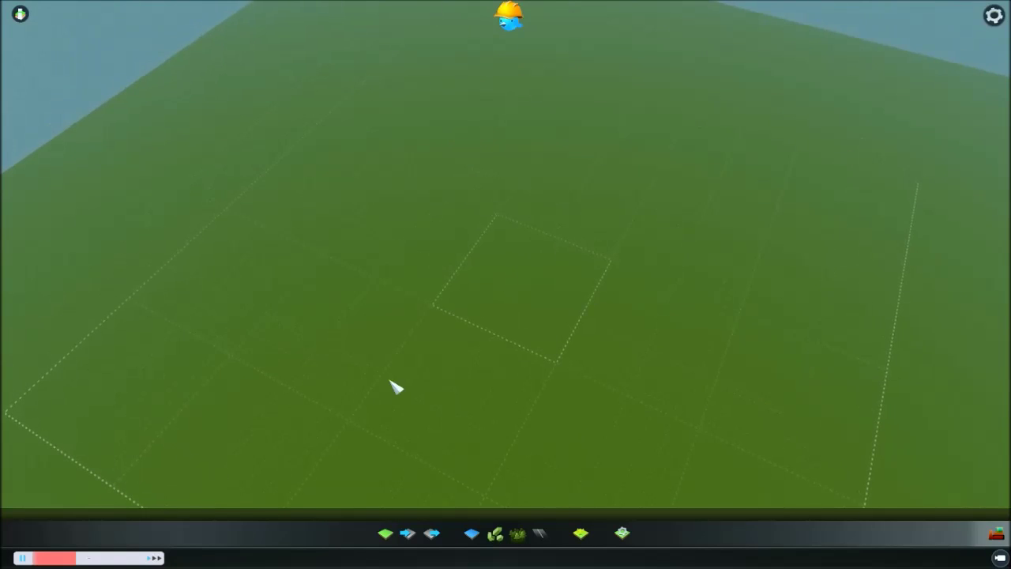
pyautogui.press('s')
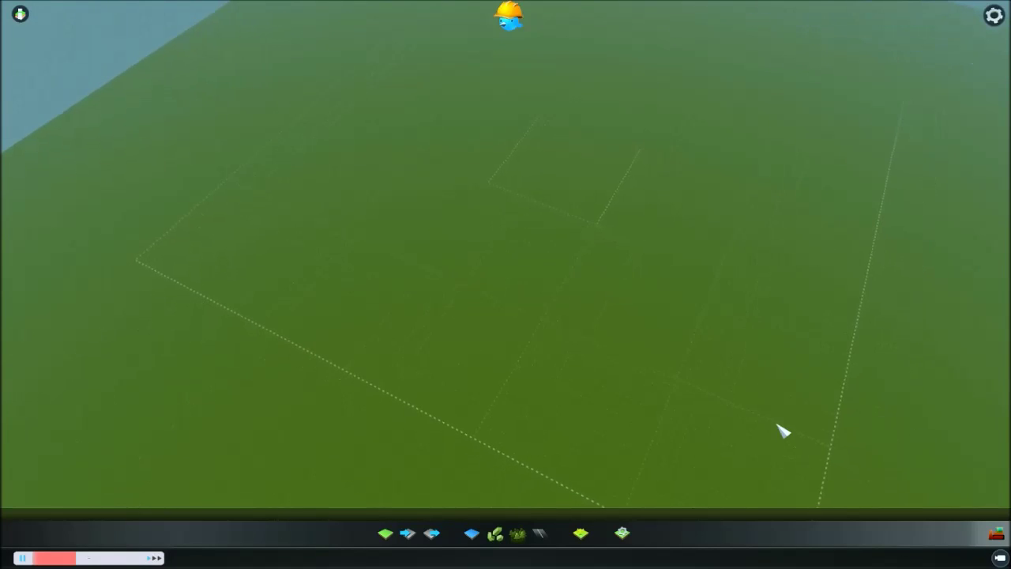
pyautogui.press('a')
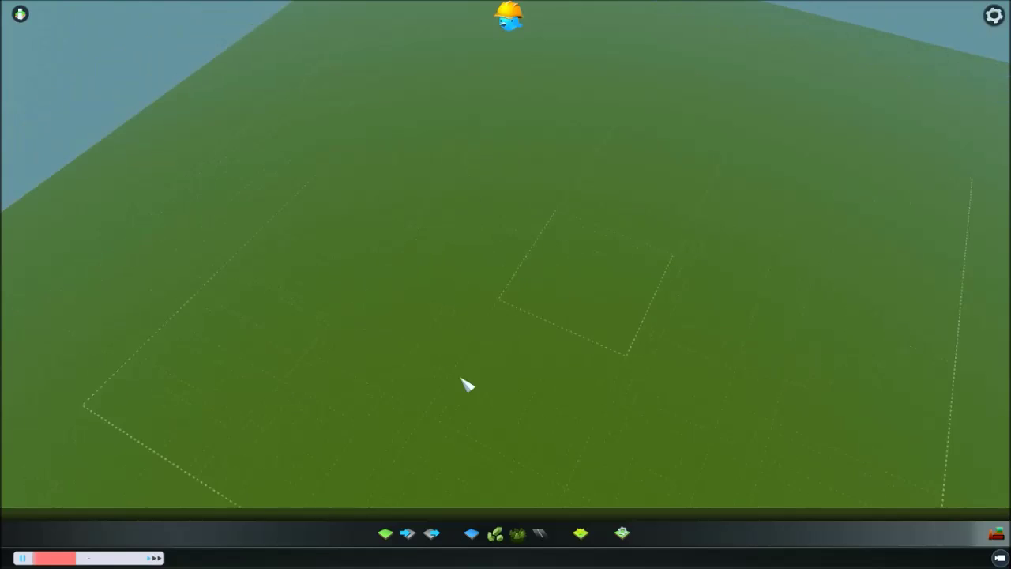
pyautogui.scroll(3, 501, 389)
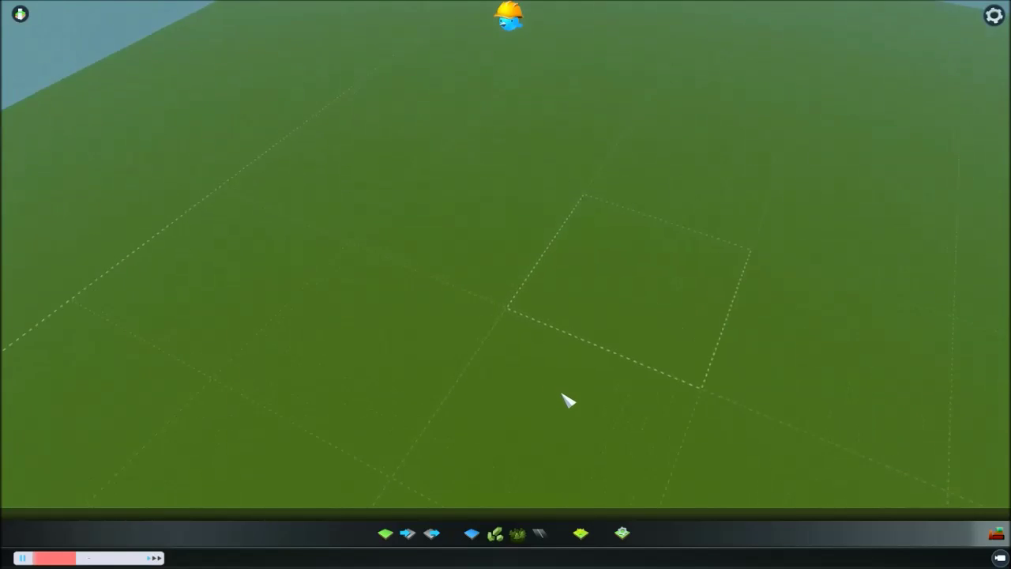
pyautogui.scroll(-3, 569, 406)
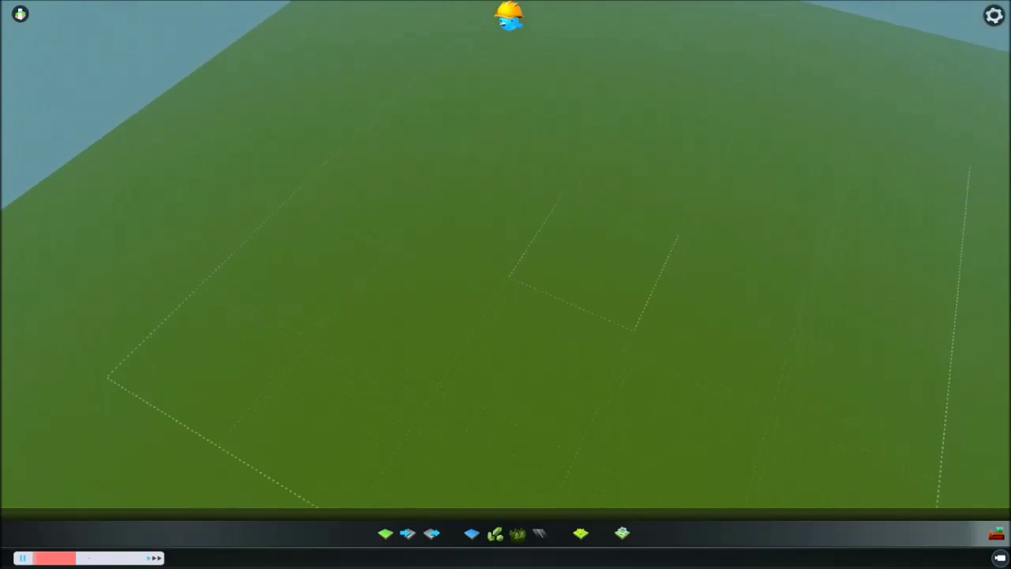
pyautogui.scroll(3, 819, 379)
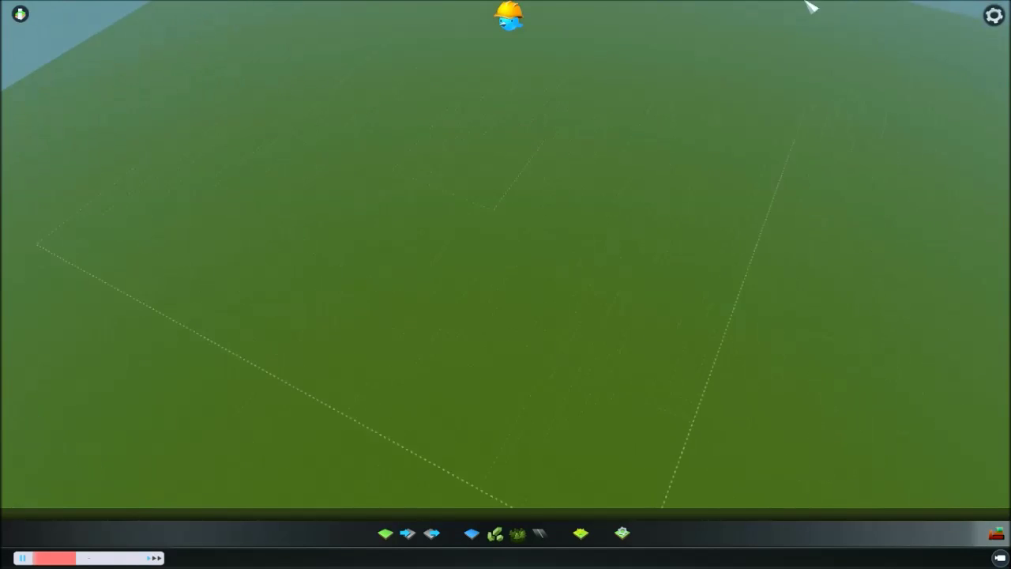
pyautogui.moveTo(1008, 3)
pyautogui.moveTo(2, 2)
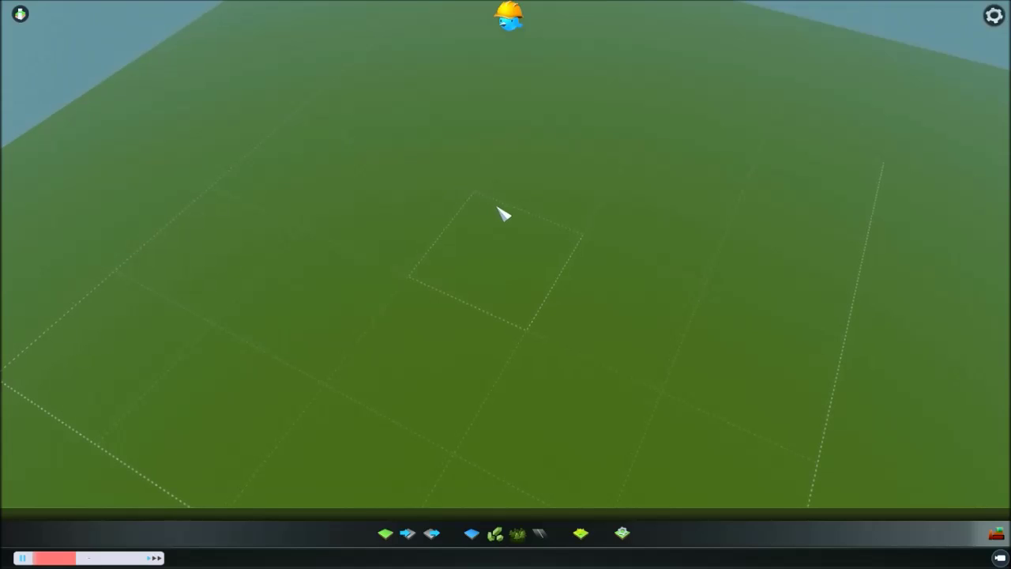
pyautogui.moveTo(687, 0)
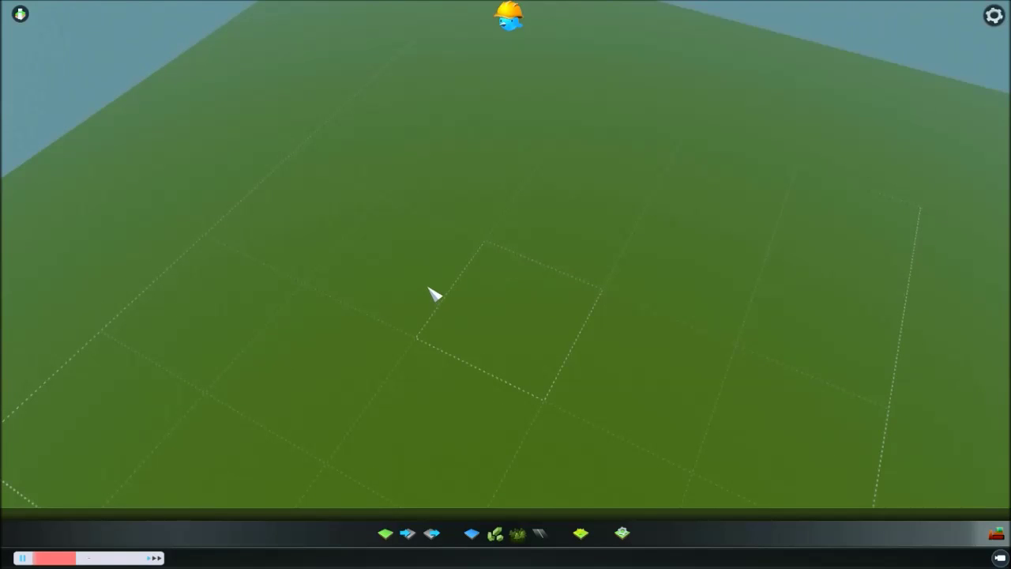
pyautogui.moveTo(3, 566)
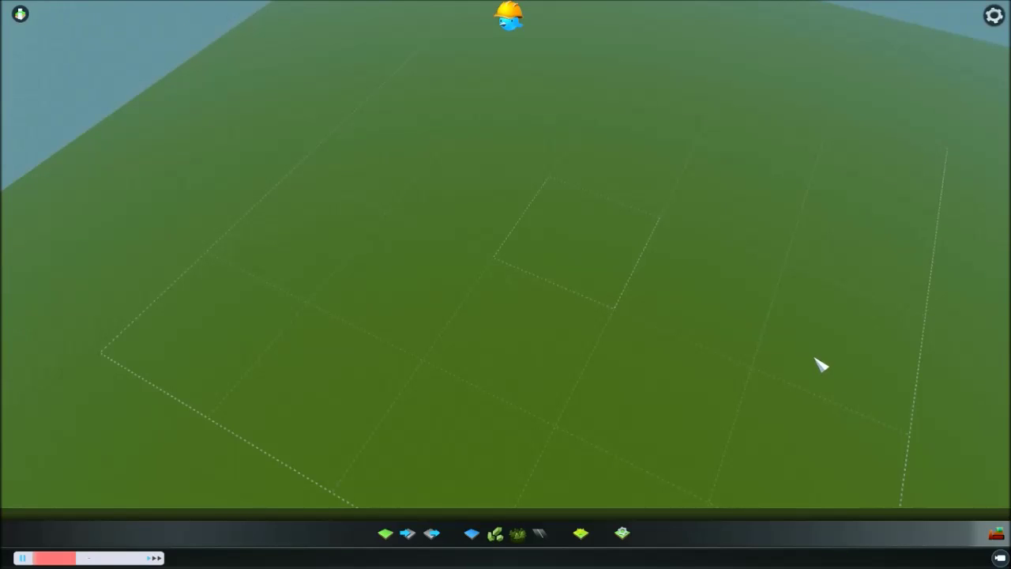
# Switch to the terrain.party height map page in Firefox.
pyautogui.hotkey('alt', 'Tab')
pyautogui.hotkey('alt', 'Tab')
pyautogui.hotkey('alt', 'Tab')
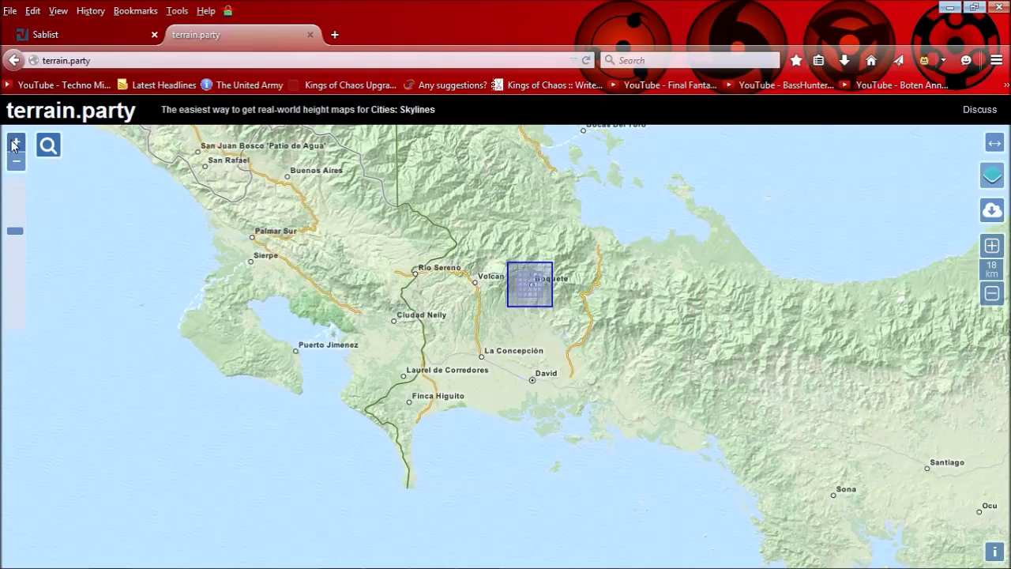
pyautogui.moveTo(993, 175)
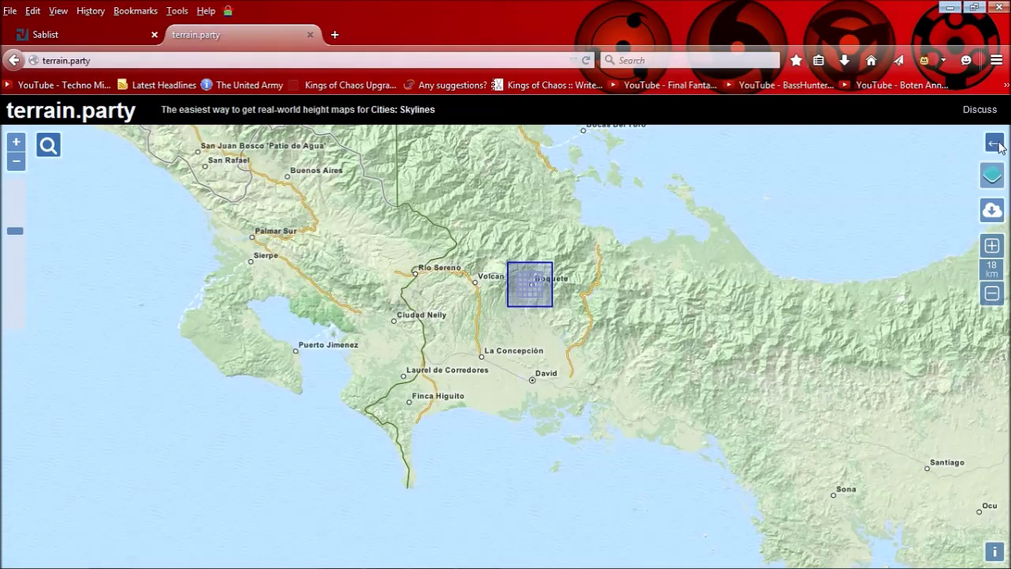
# Examine the terrain around the selection square near Boquete at wider and closer map scales.
pyautogui.click(993, 246)
pyautogui.click(993, 294)
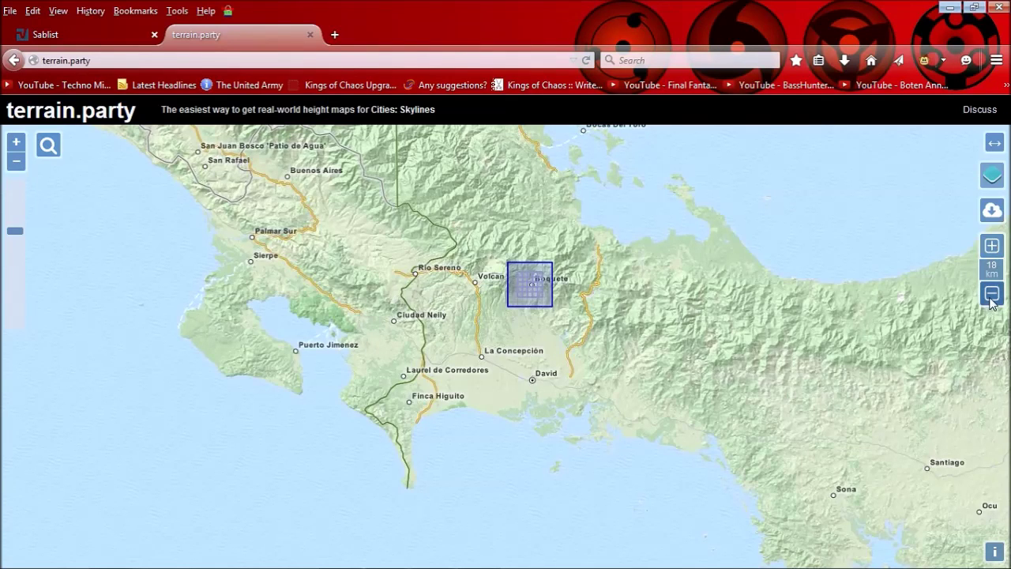
pyautogui.scroll(1, 585, 330)
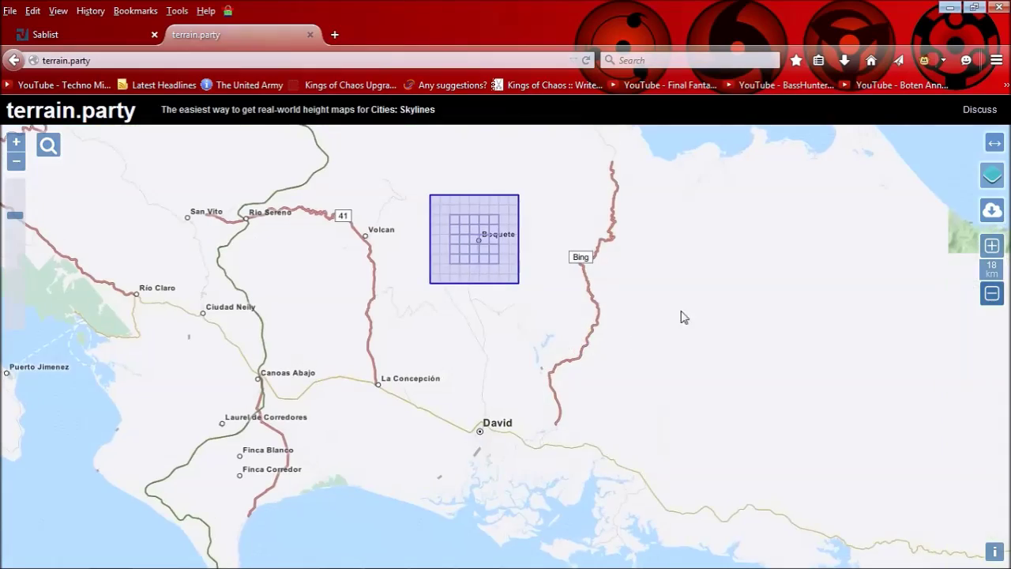
pyautogui.scroll(-2, 606, 308)
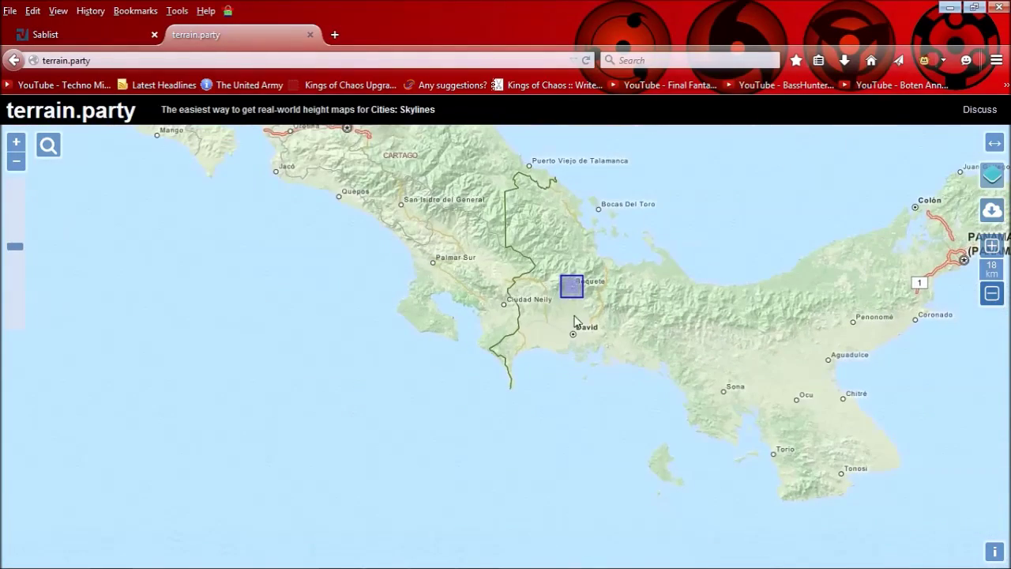
pyautogui.scroll(2, 577, 332)
pyautogui.scroll(-1, 578, 333)
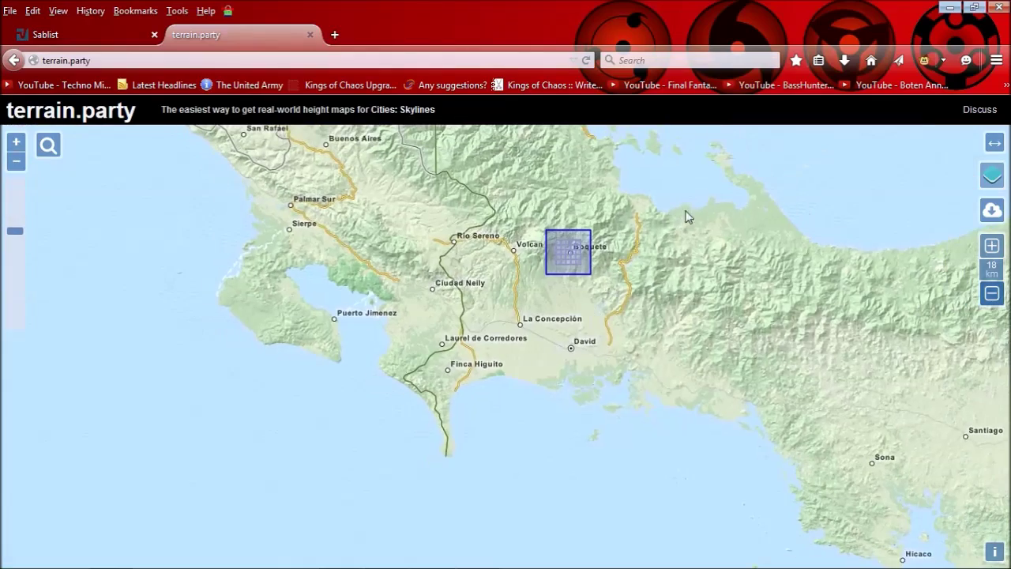
pyautogui.scroll(-2, 603, 283)
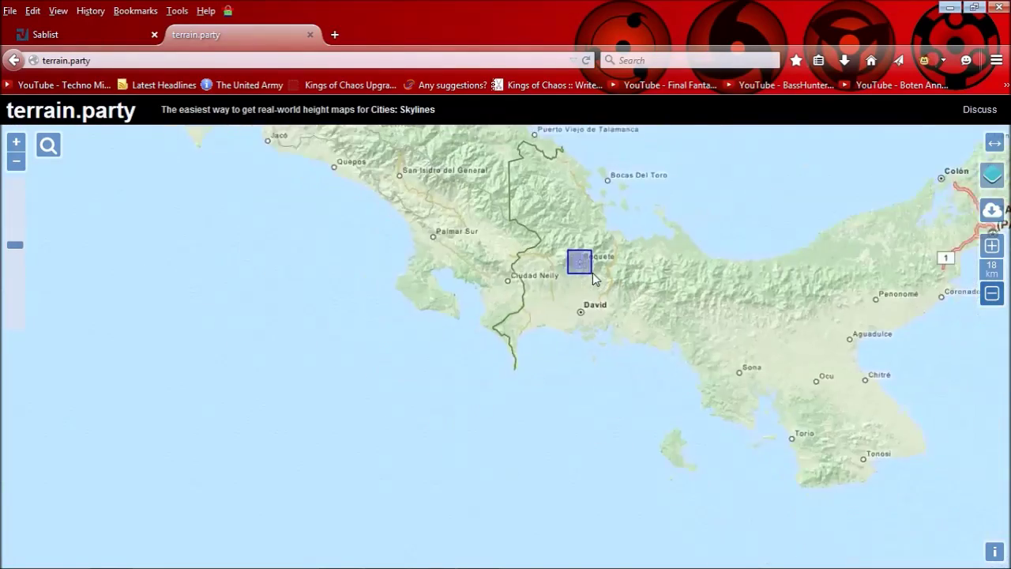
pyautogui.scroll(3, 591, 280)
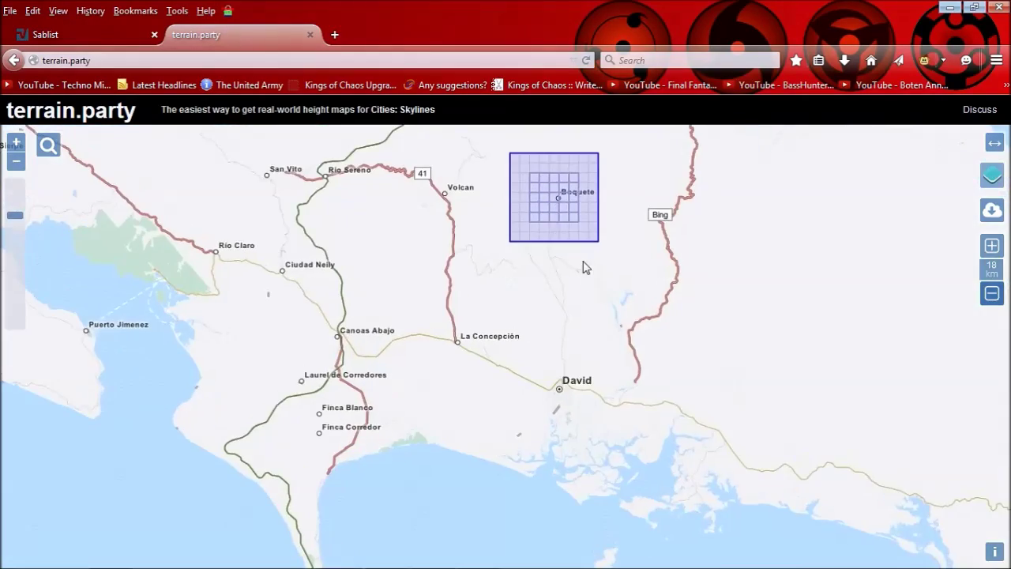
pyautogui.scroll(-1, 612, 180)
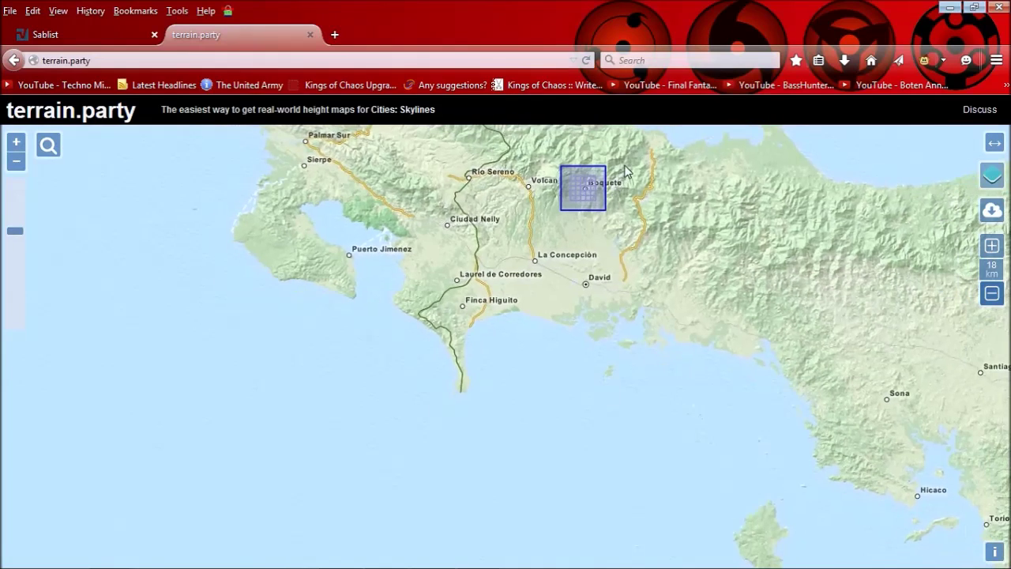
# Reposition the 18 km selection square so that Boquete lies inside its inner grid.
pyautogui.moveTo(589, 147); pyautogui.dragTo(618, 317)
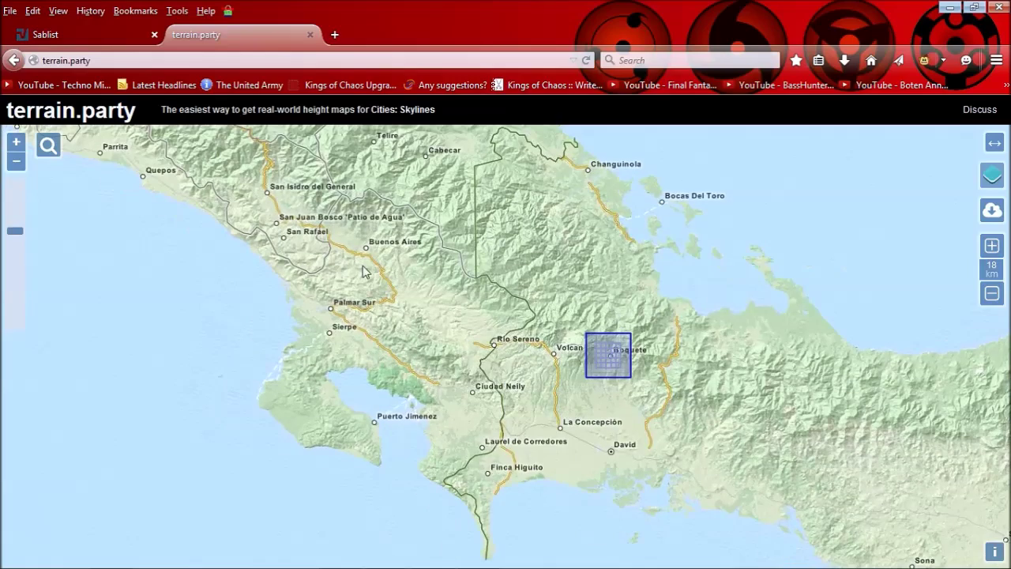
pyautogui.moveTo(675, 301); pyautogui.dragTo(606, 278)
pyautogui.scroll(1, 575, 370)
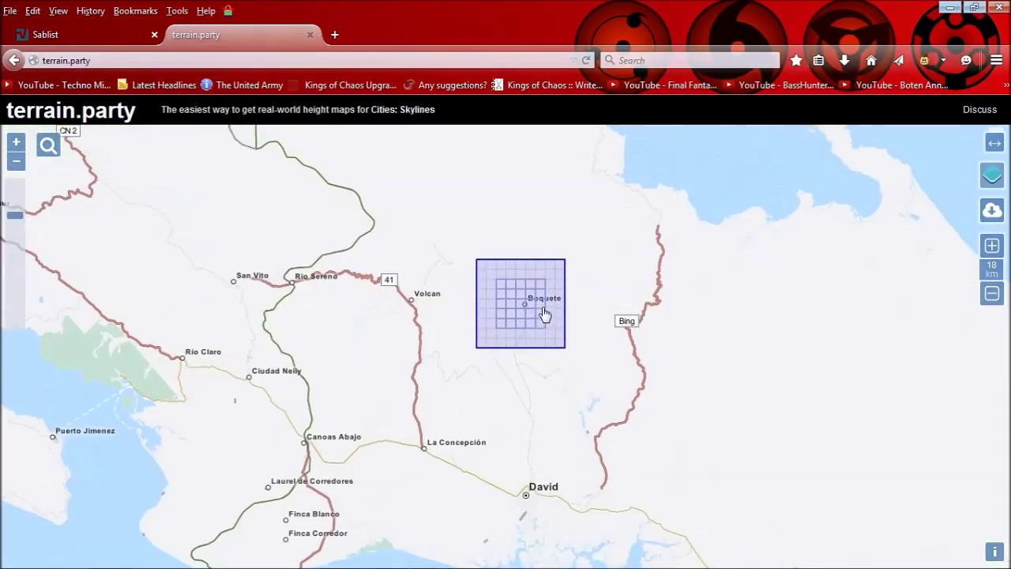
pyautogui.moveTo(512, 306)
pyautogui.mouseDown()
pyautogui.moveTo(494, 316)
pyautogui.moveTo(567, 327)
pyautogui.moveTo(532, 304)
pyautogui.mouseUp()
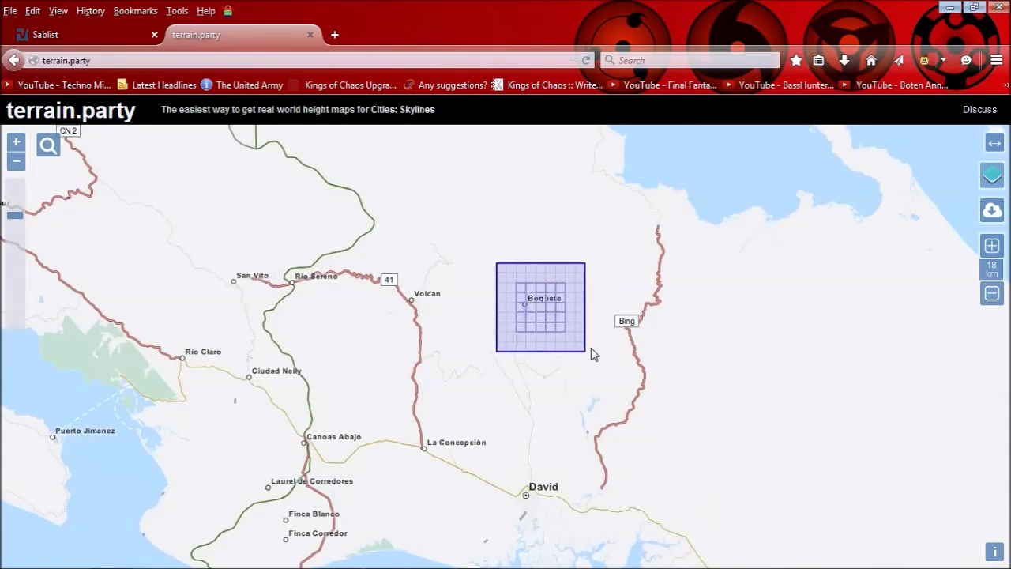
pyautogui.scroll(1, 624, 360)
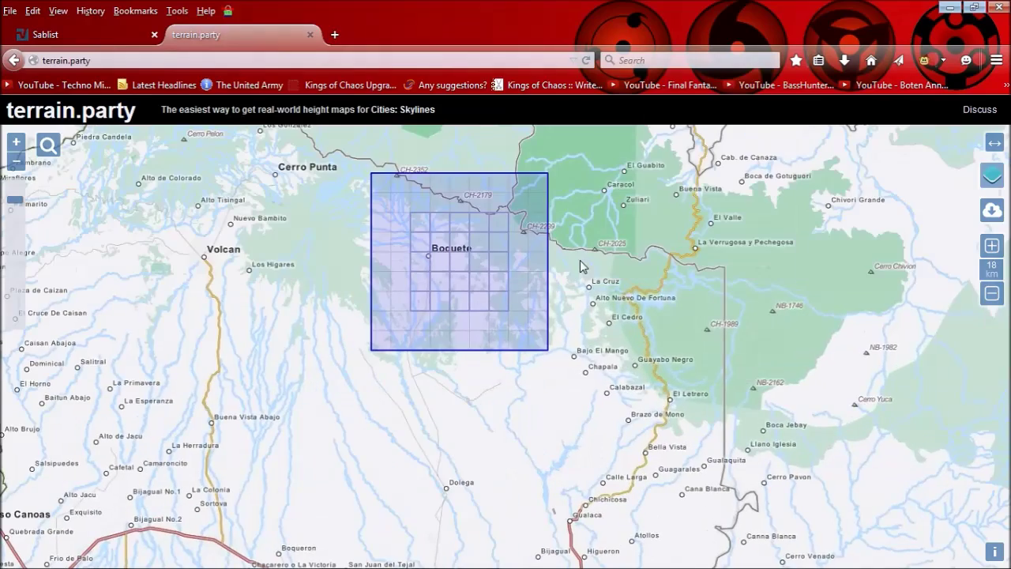
pyautogui.moveTo(591, 229); pyautogui.dragTo(594, 379)
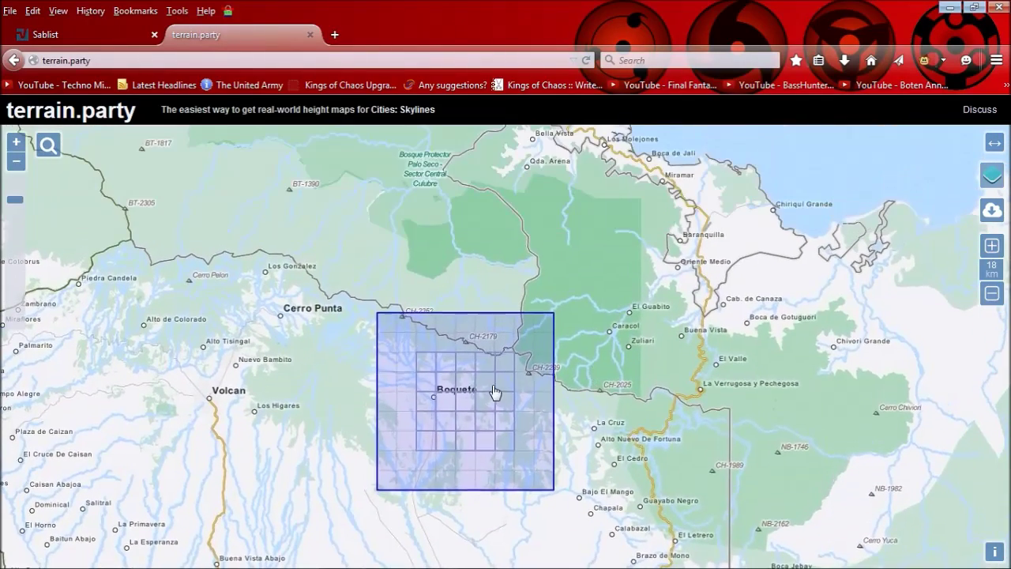
pyautogui.moveTo(495, 393); pyautogui.dragTo(470, 380)
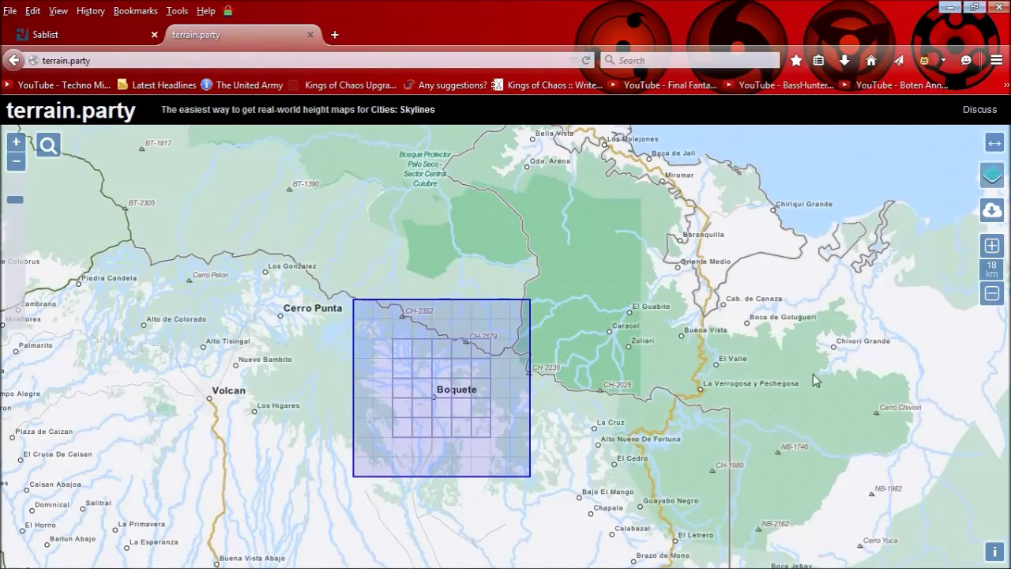
# Download the height maps of the selected area under the name boquete, saving boquete terrain.zip.
pyautogui.click(993, 211)
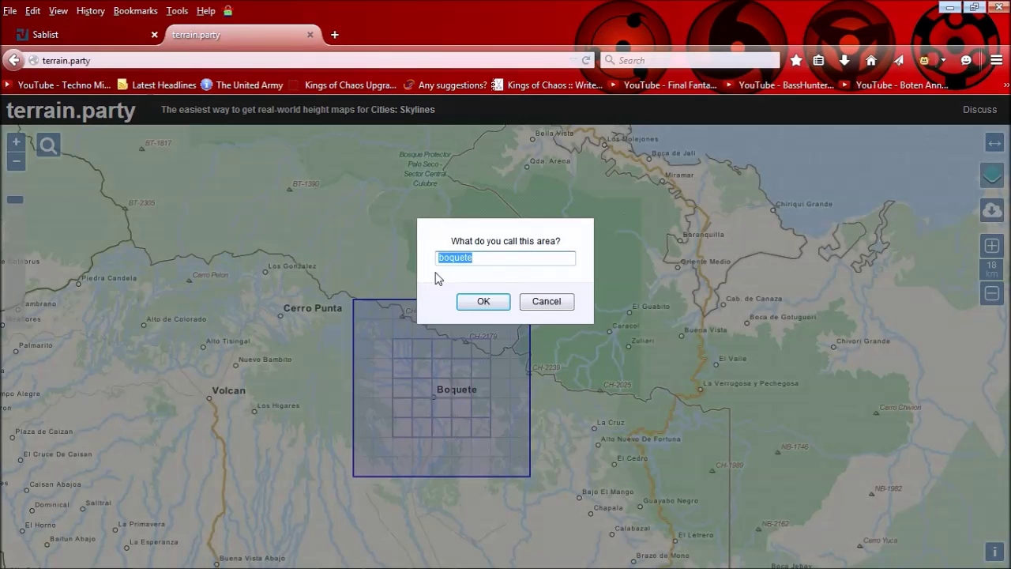
pyautogui.click(483, 302)
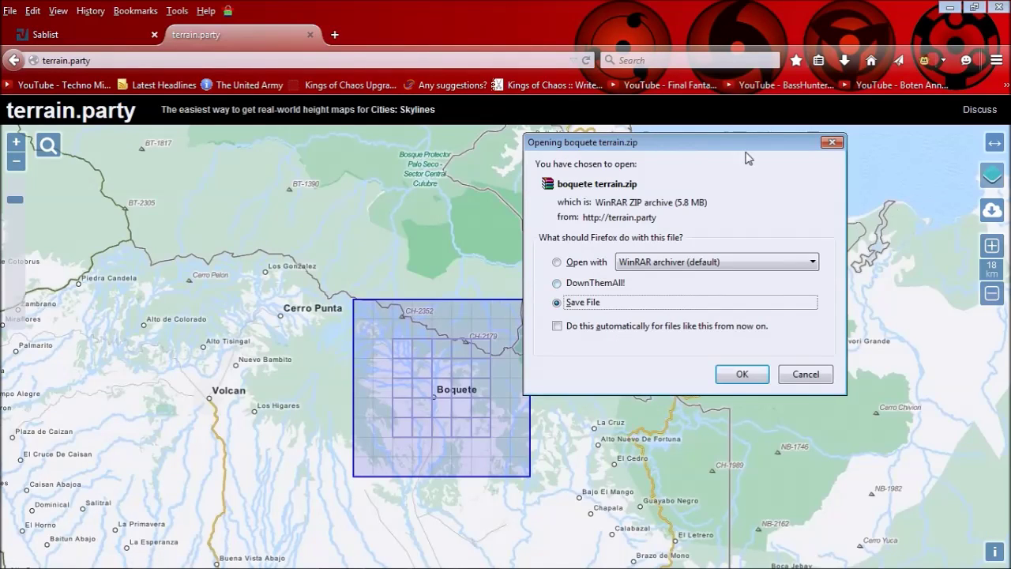
pyautogui.click(737, 376)
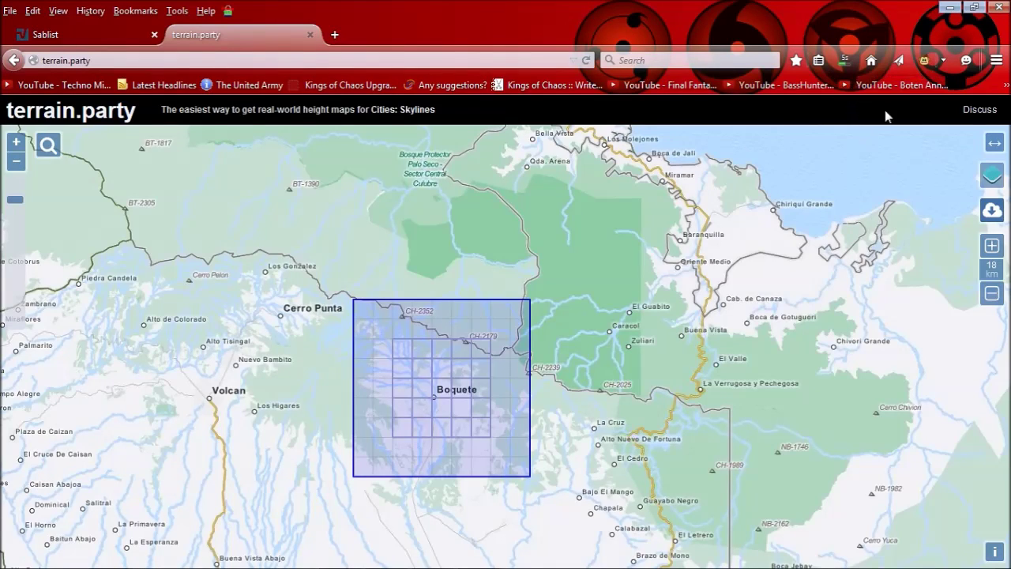
# Open the downloaded boquete terrain.zip in WinRAR, dismiss the licence reminder and select the SRTM30 height map image.
pyautogui.click(844, 61)
pyautogui.click(692, 131)
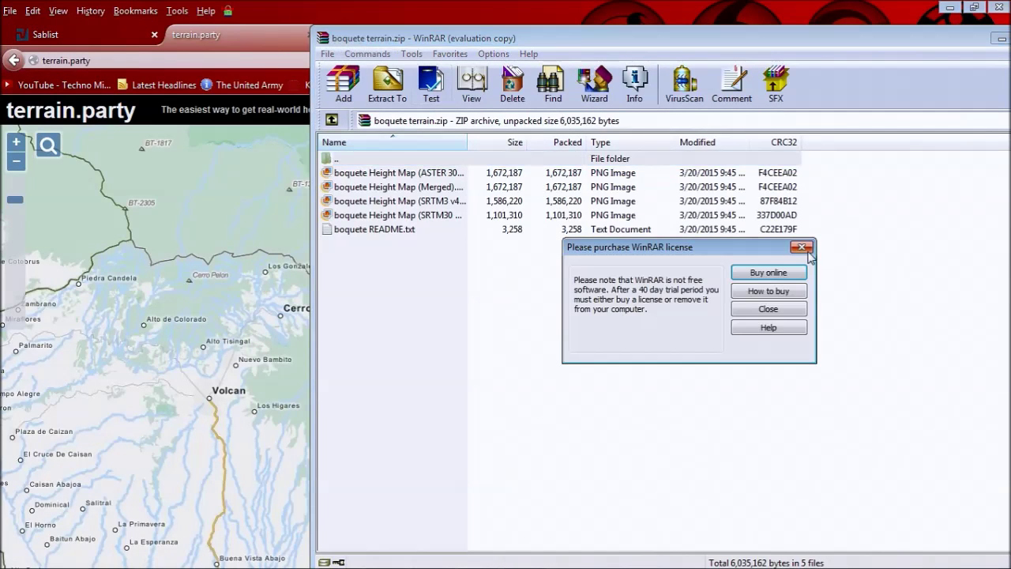
pyautogui.click(794, 251)
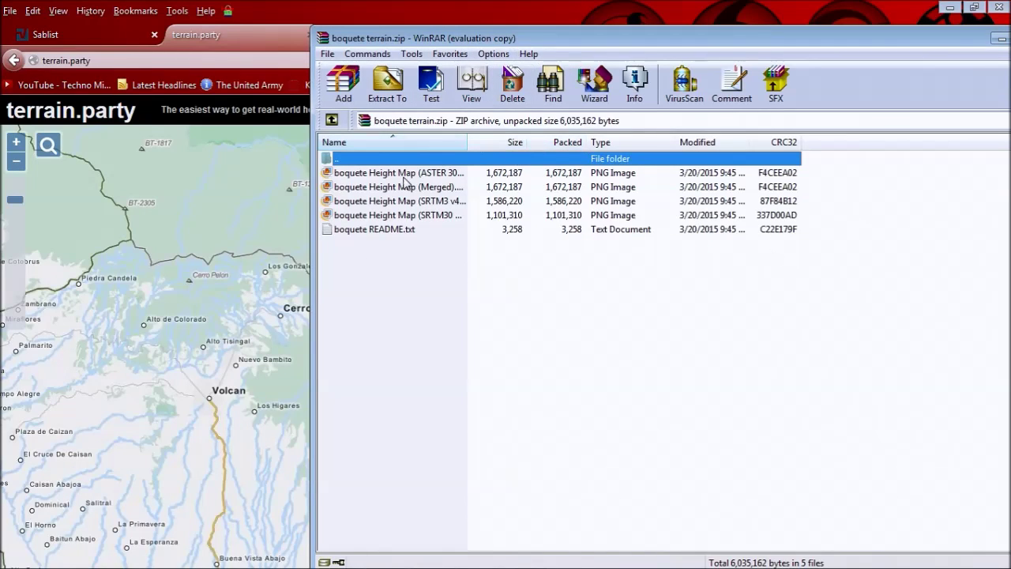
pyautogui.click(386, 216)
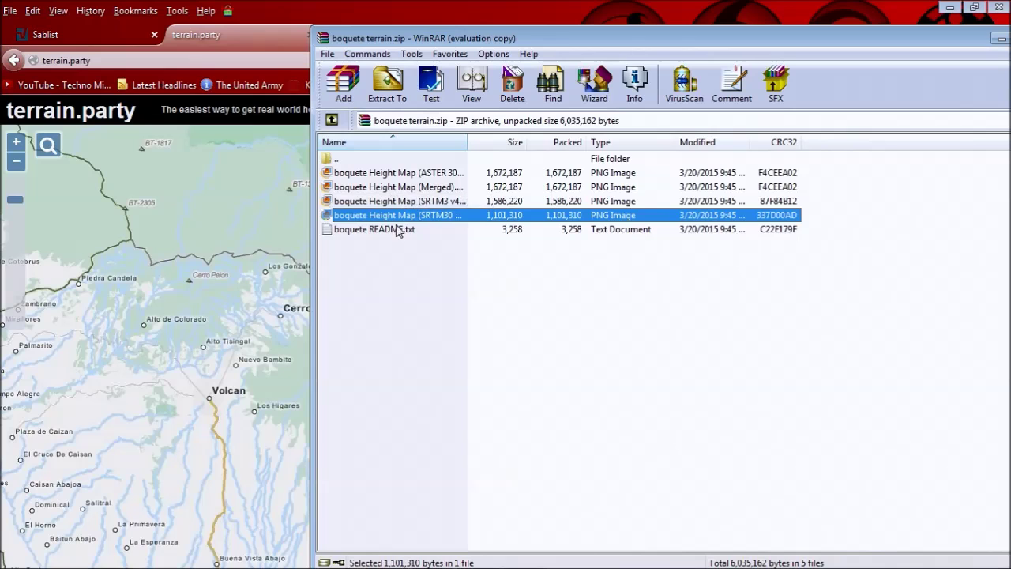
# Read the height map descriptions in boquete README.txt from the archive and close the file.
pyautogui.doubleClick(397, 229)
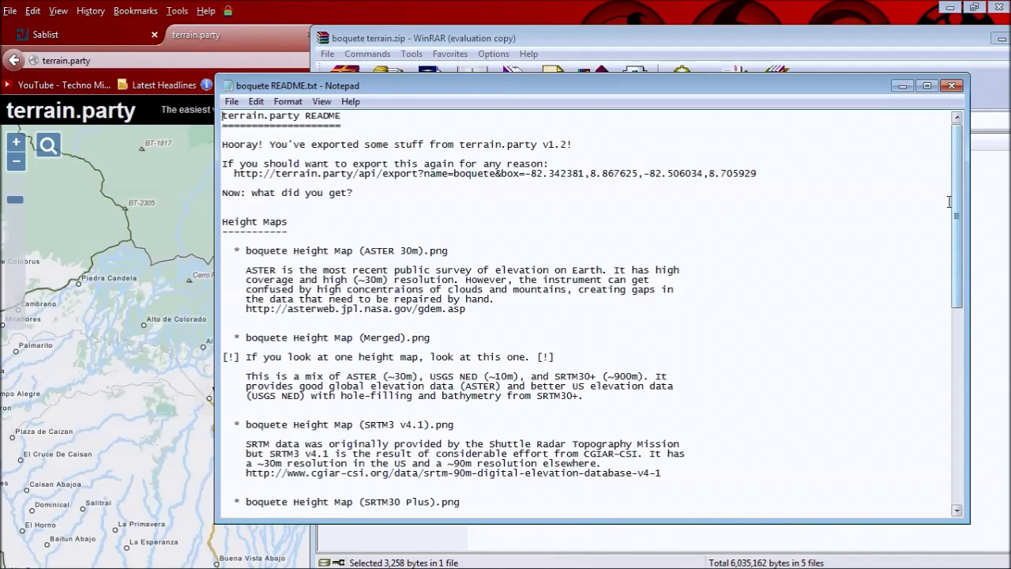
pyautogui.moveTo(953, 179); pyautogui.dragTo(953, 205)
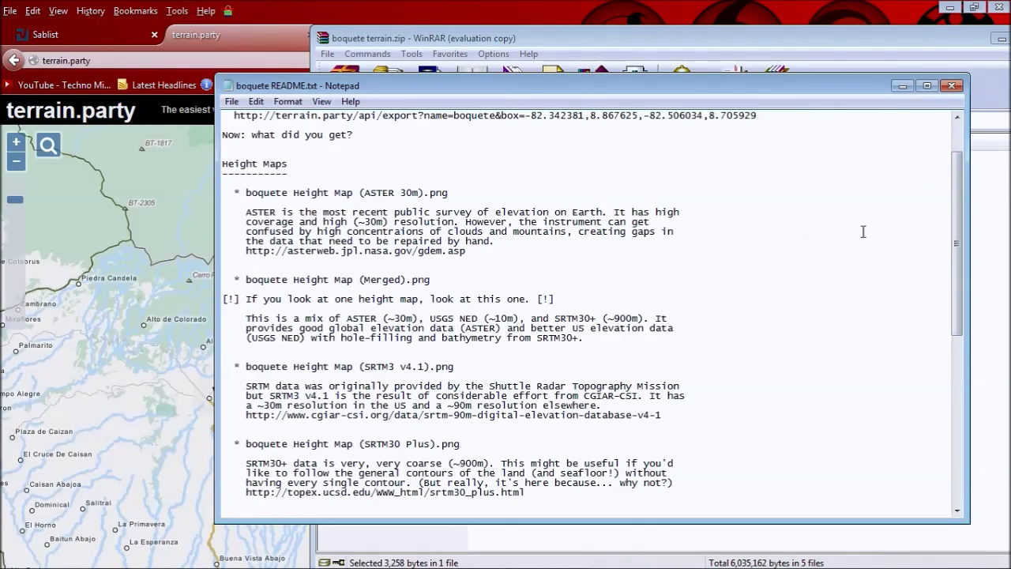
pyautogui.moveTo(954, 192)
pyautogui.mouseDown()
pyautogui.moveTo(952, 281)
pyautogui.moveTo(953, 197)
pyautogui.mouseUp()
pyautogui.scroll(2, 942, 204)
pyautogui.scroll(-2, 942, 166)
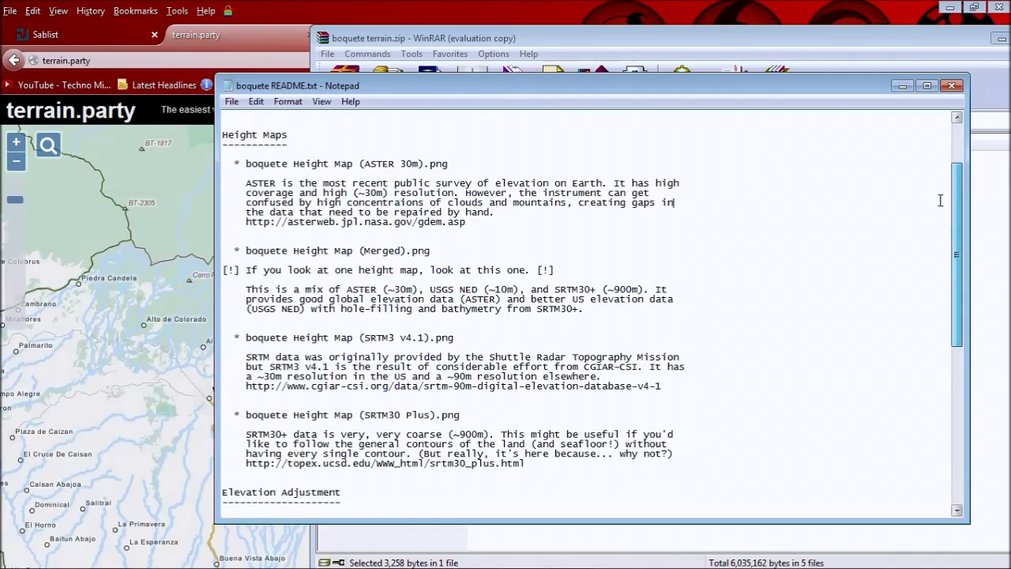
pyautogui.click(952, 85)
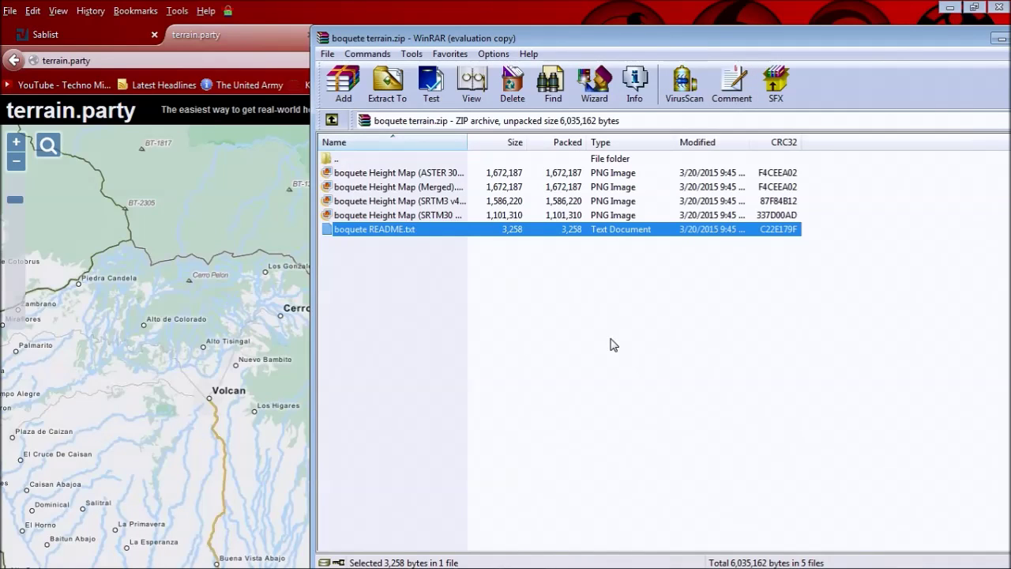
# Open a new file explorer window and browse from the C: drive to the AppData\Local folder of the user's profile.
pyautogui.press('super+e')
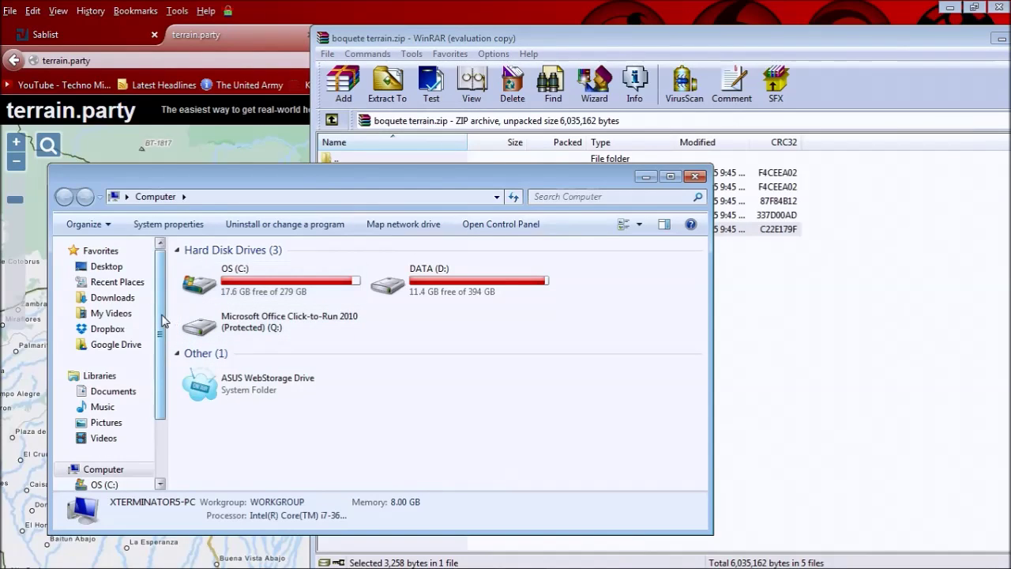
pyautogui.moveTo(162, 320)
pyautogui.mouseDown()
pyautogui.moveTo(160, 365)
pyautogui.moveTo(161, 307)
pyautogui.mouseUp()
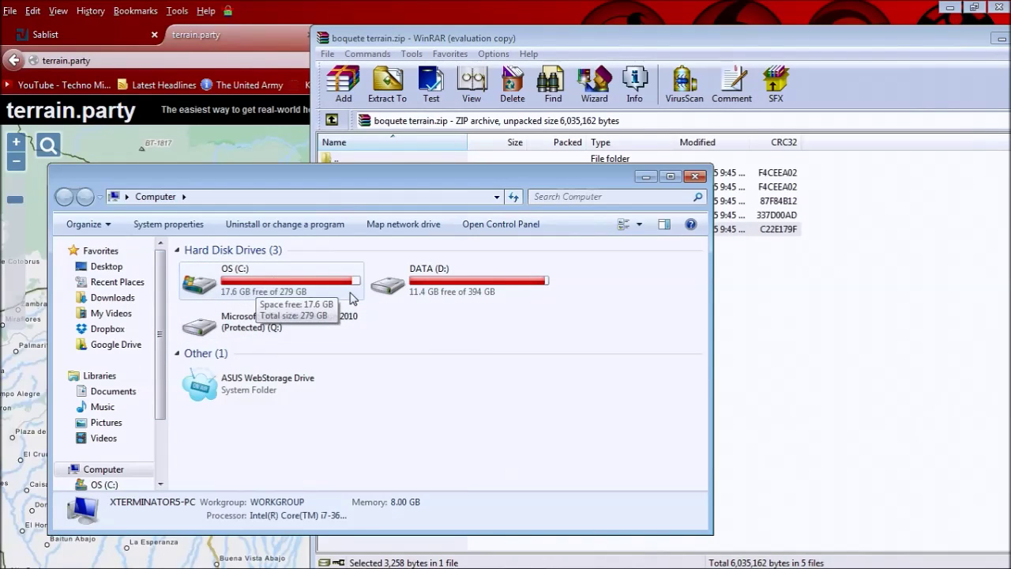
pyautogui.doubleClick(279, 286)
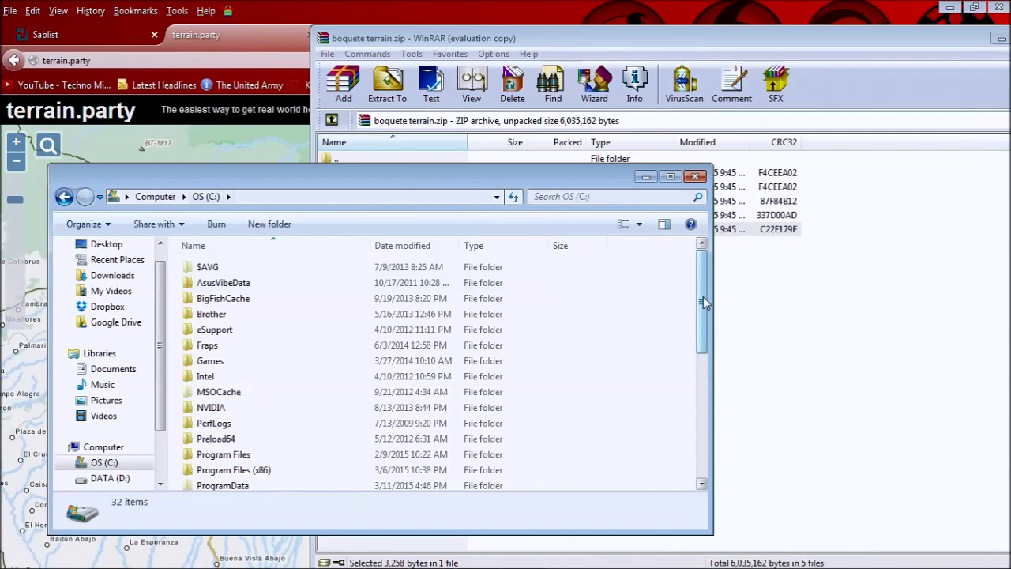
pyautogui.moveTo(703, 296); pyautogui.dragTo(699, 399)
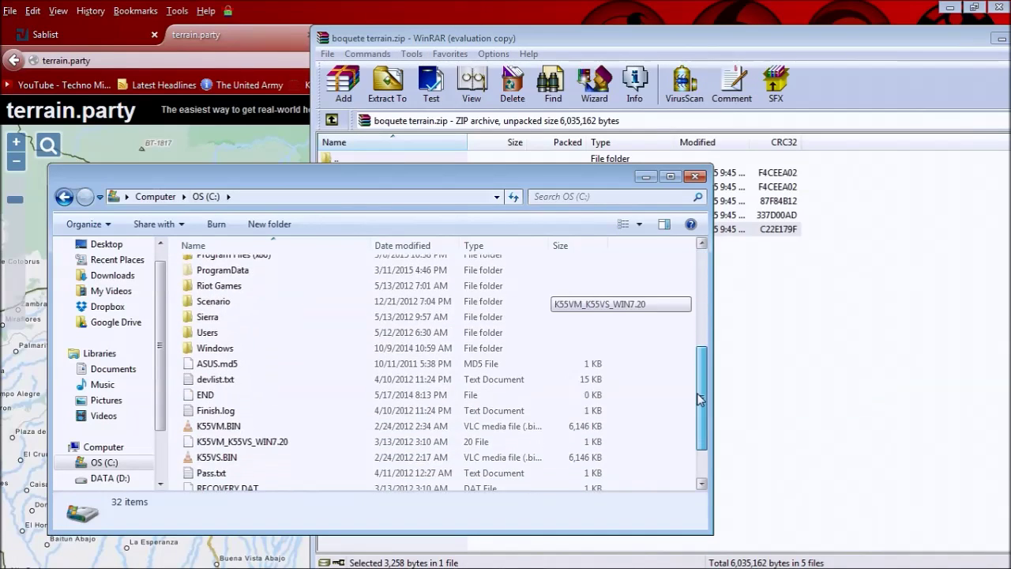
pyautogui.doubleClick(203, 333)
pyautogui.click(223, 318)
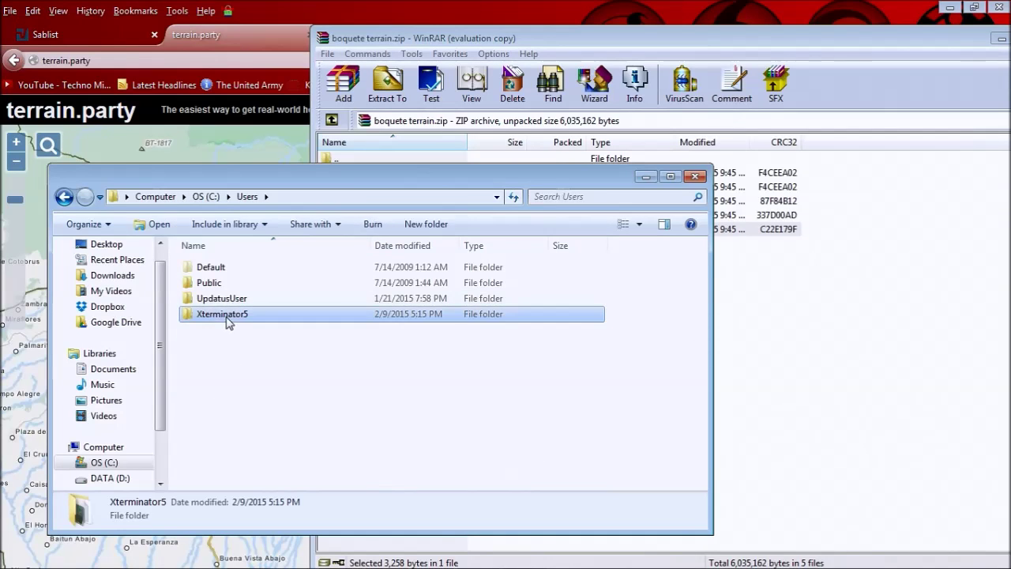
pyautogui.doubleClick(225, 315)
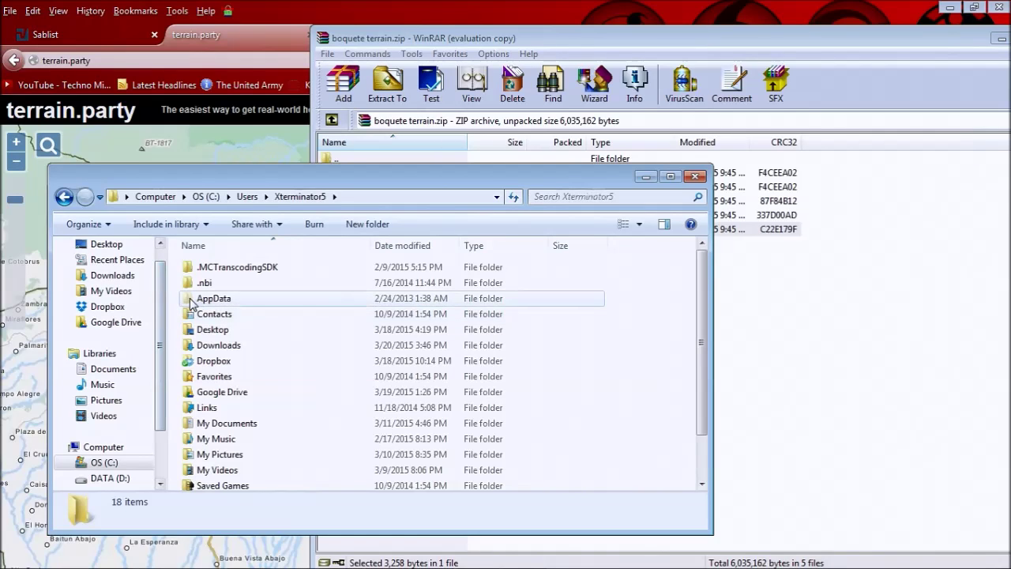
pyautogui.doubleClick(191, 302)
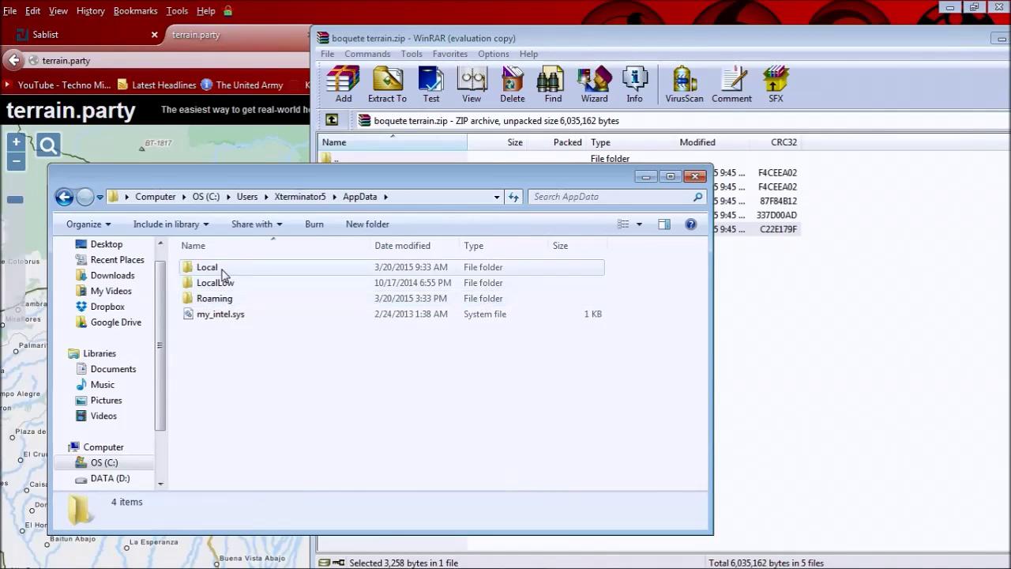
pyautogui.doubleClick(221, 270)
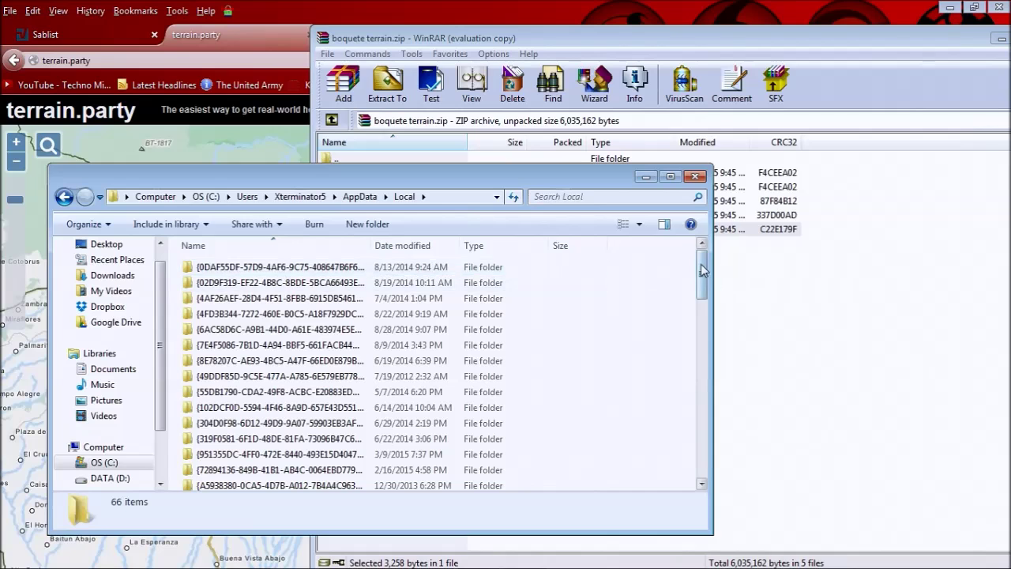
# Browse through Colossal Order\Cities_Skylines\Addons\MapEditor to view the Heightmaps folder, and return to MapEditor.
pyautogui.moveTo(701, 275); pyautogui.dragTo(698, 355)
pyautogui.doubleClick(229, 375)
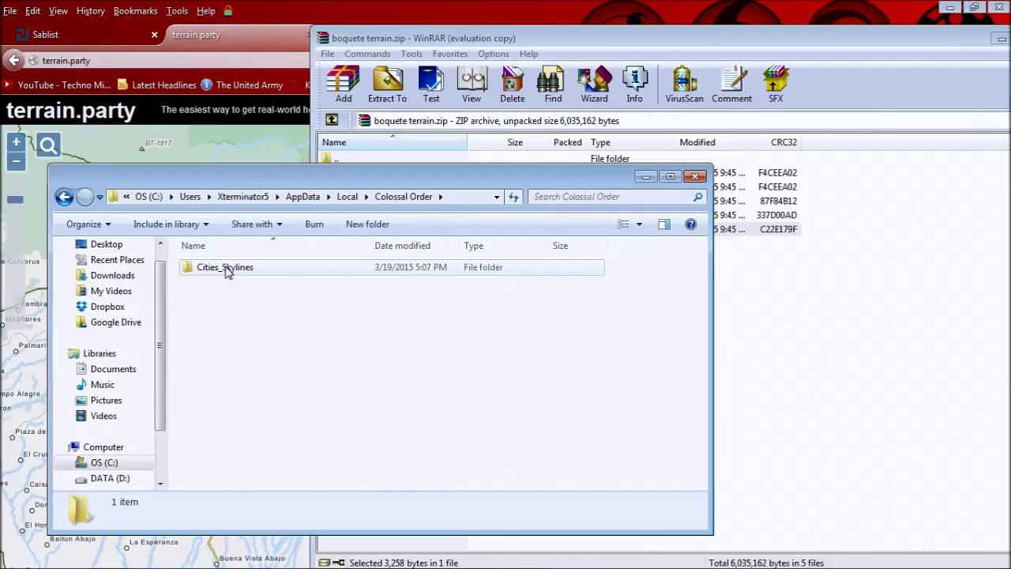
pyautogui.click(253, 272)
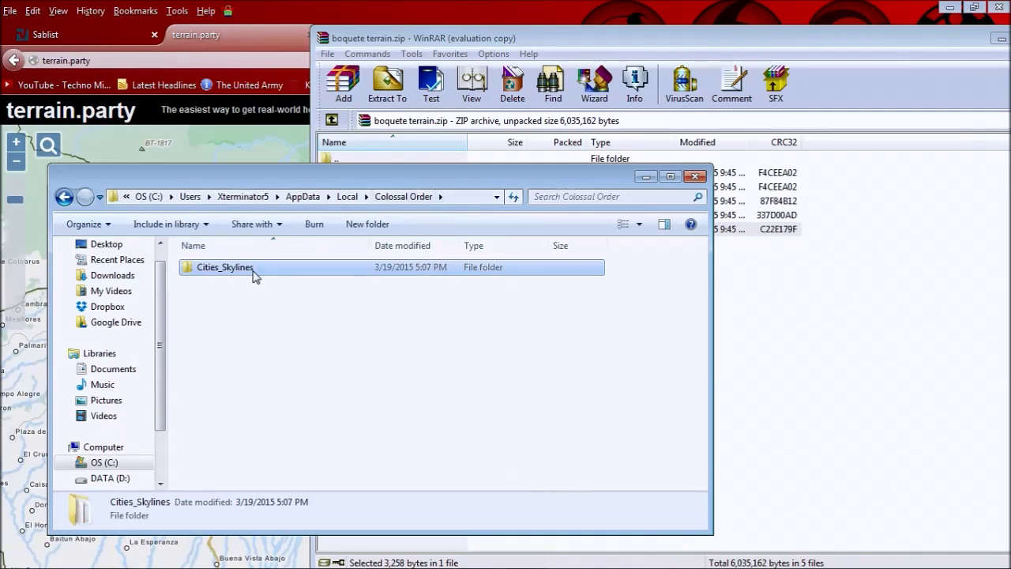
pyautogui.doubleClick(253, 273)
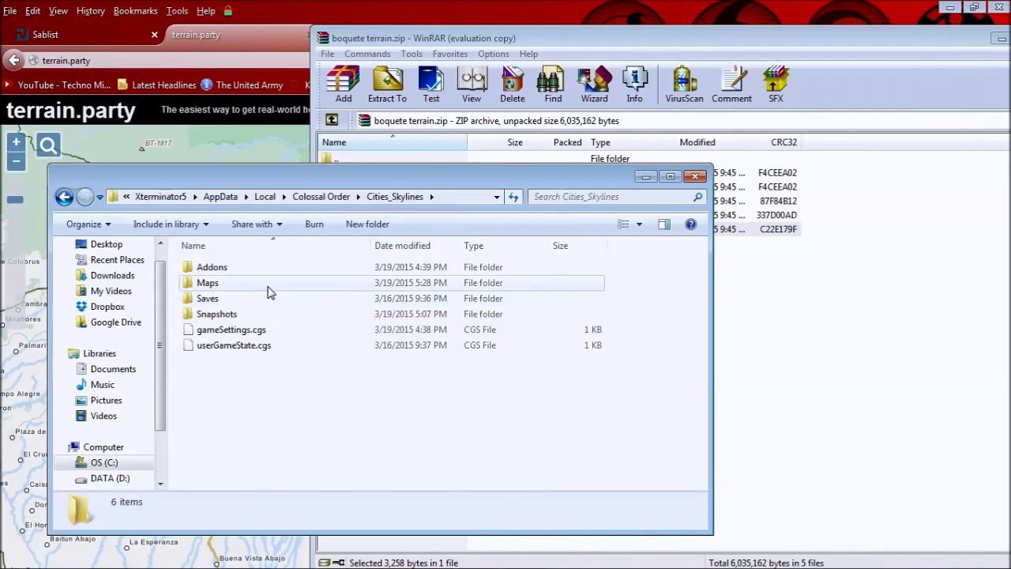
pyautogui.doubleClick(254, 267)
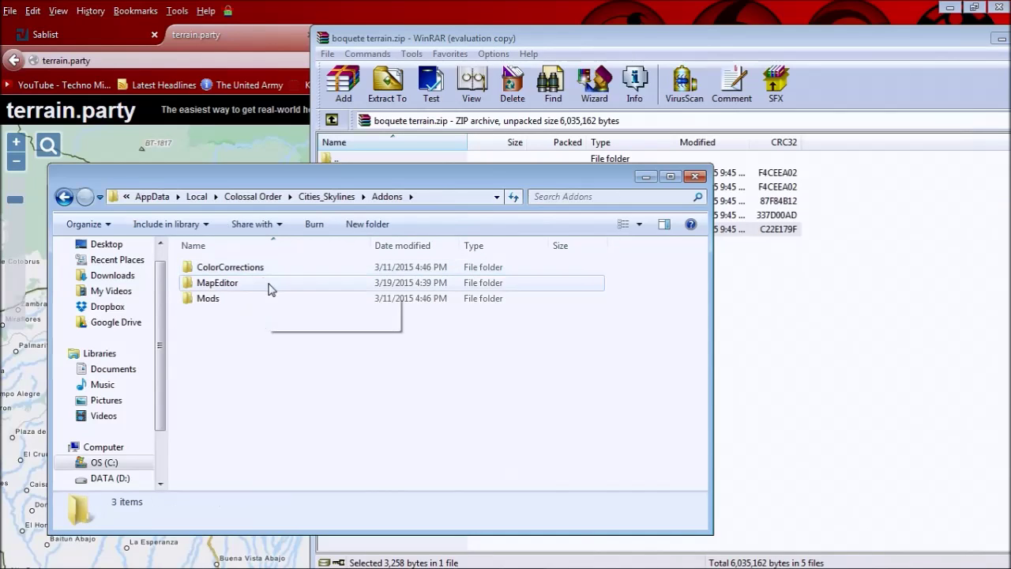
pyautogui.doubleClick(239, 286)
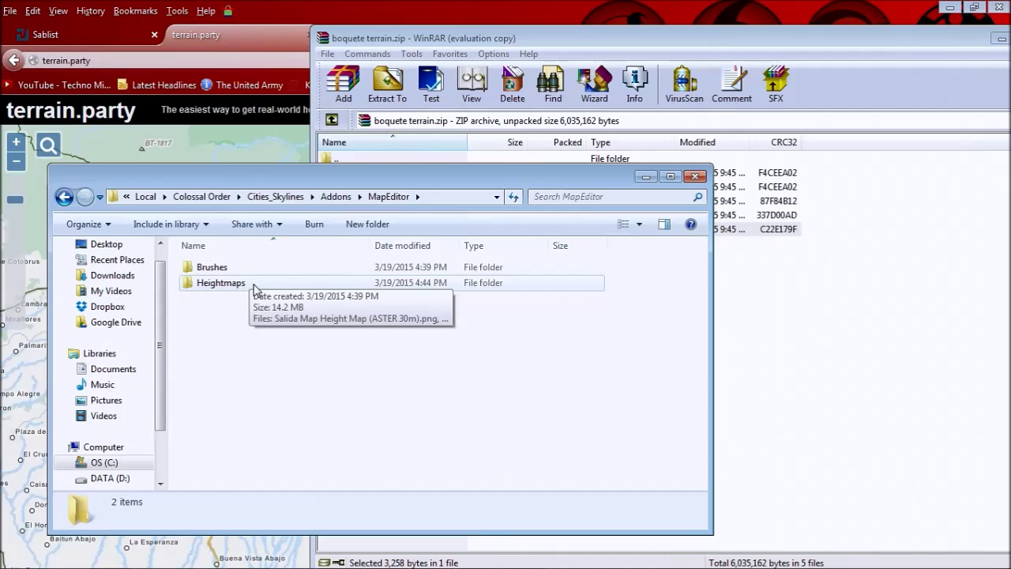
pyautogui.doubleClick(254, 284)
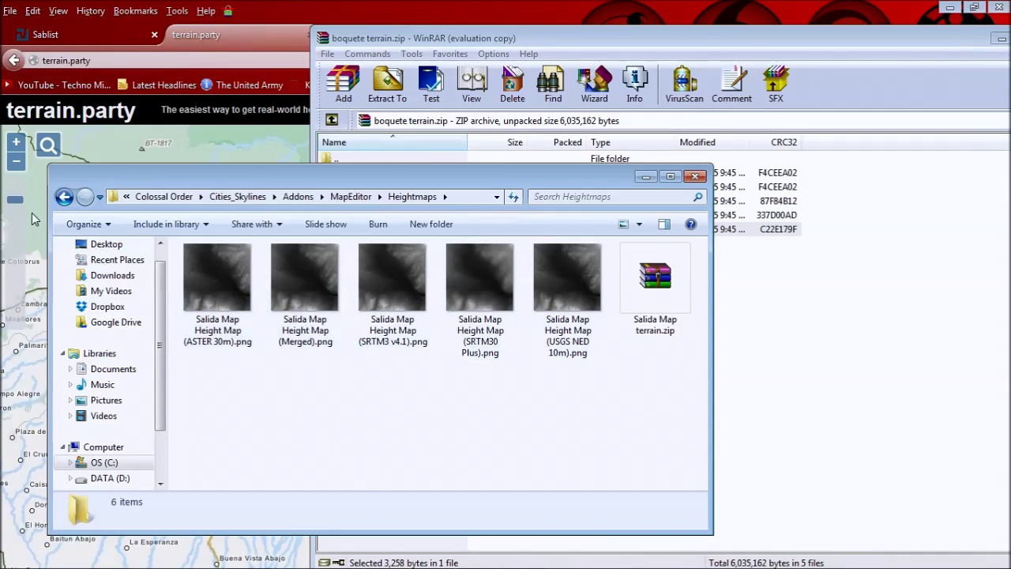
pyautogui.click(64, 197)
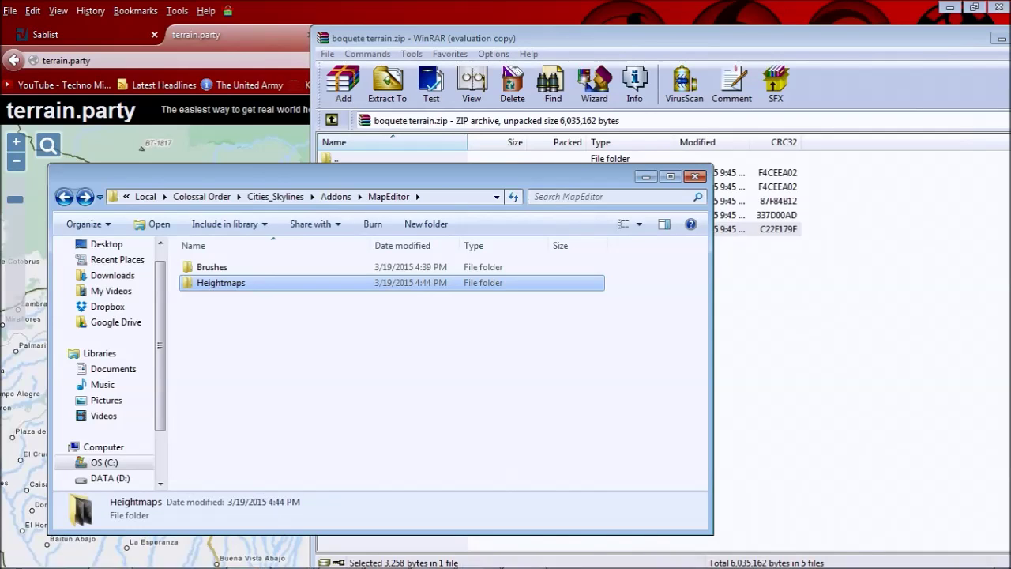
# Switch to the Cities: Skylines map editor, show the heightmap import options, and view the heightmaps folder linked there.
pyautogui.moveTo(342, 566)
pyautogui.click(483, 562)
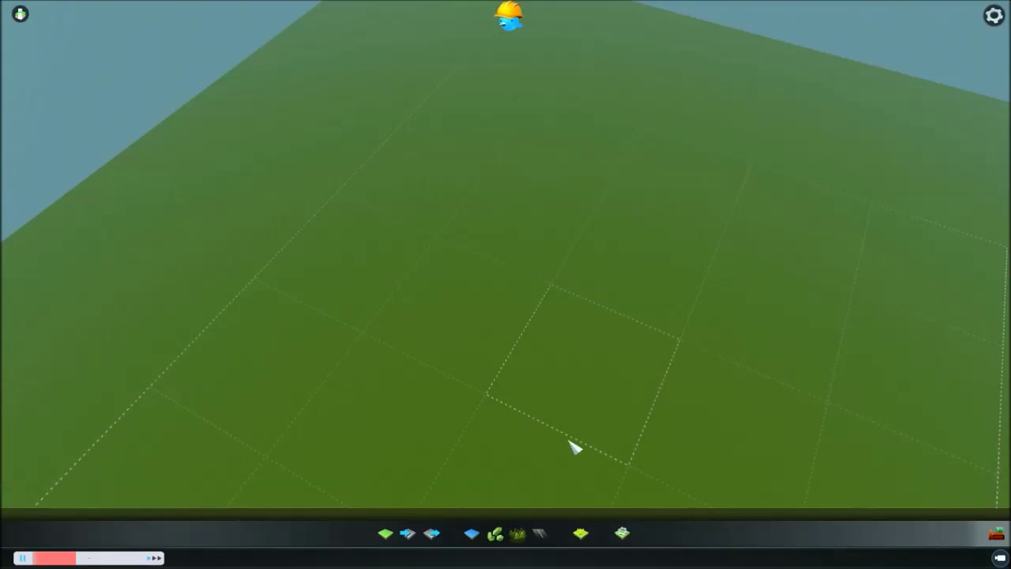
pyautogui.click(410, 535)
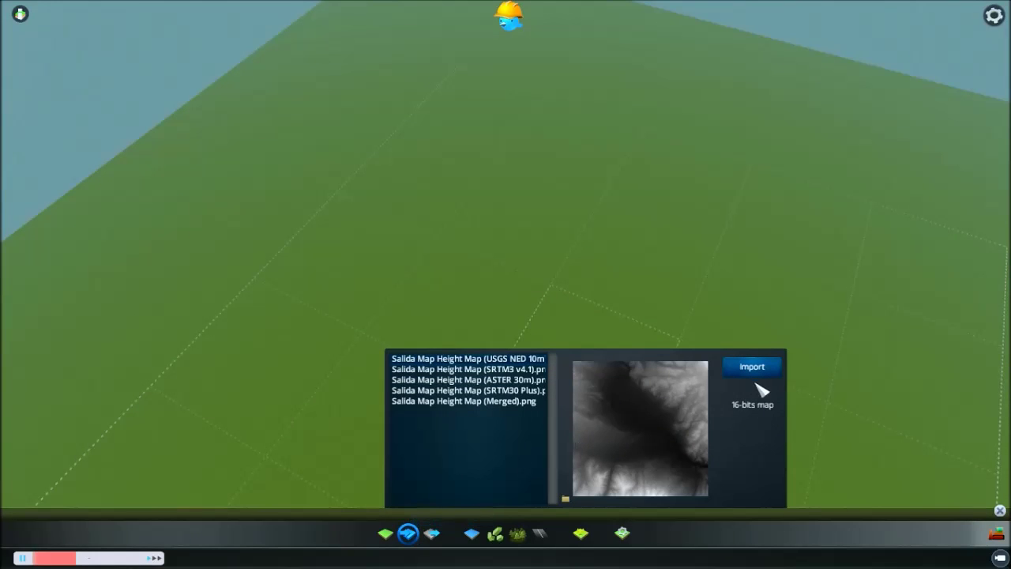
pyautogui.click(567, 499)
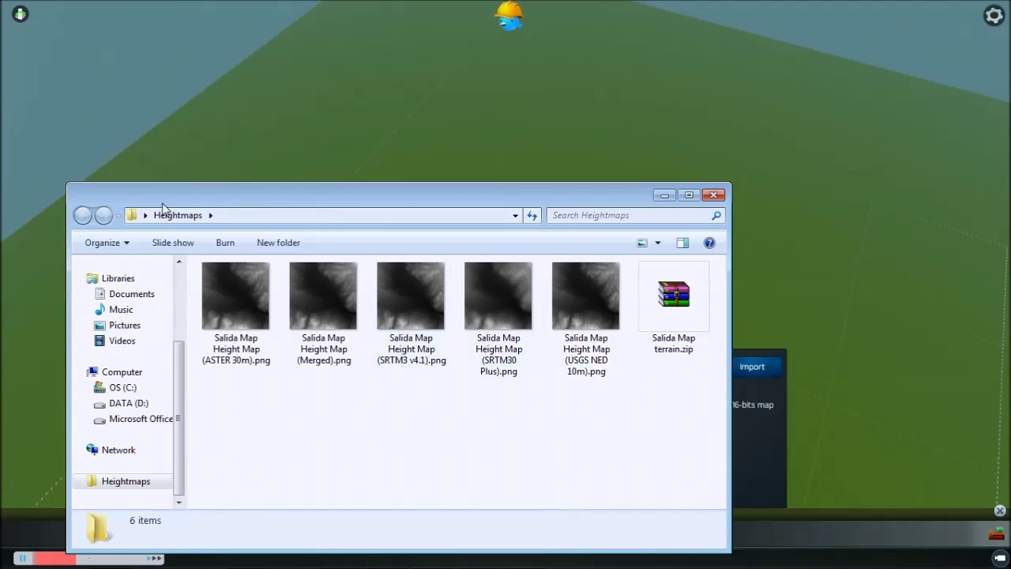
pyautogui.click(715, 196)
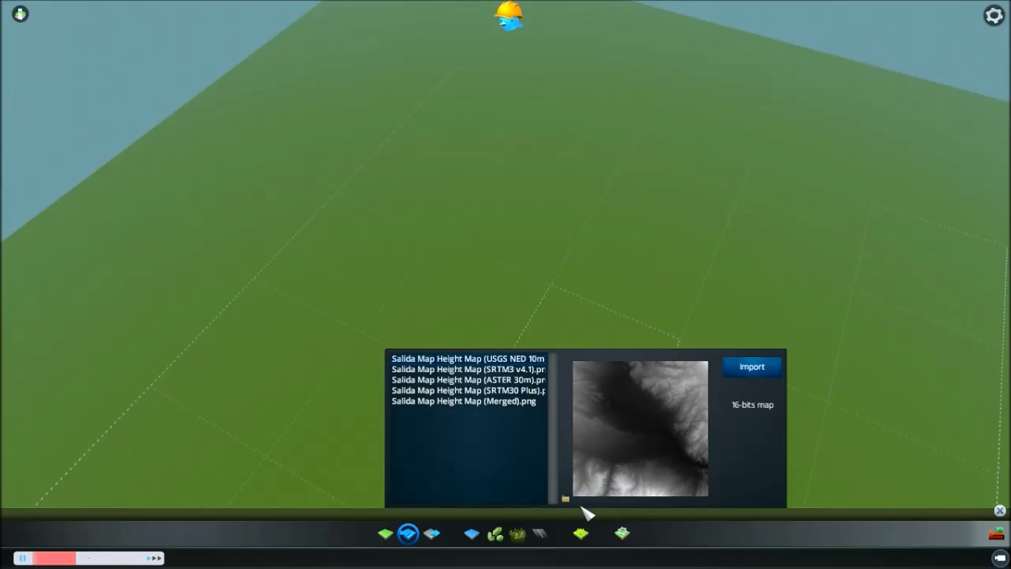
pyautogui.scroll(-2, 771, 223)
pyautogui.scroll(2, 189, 237)
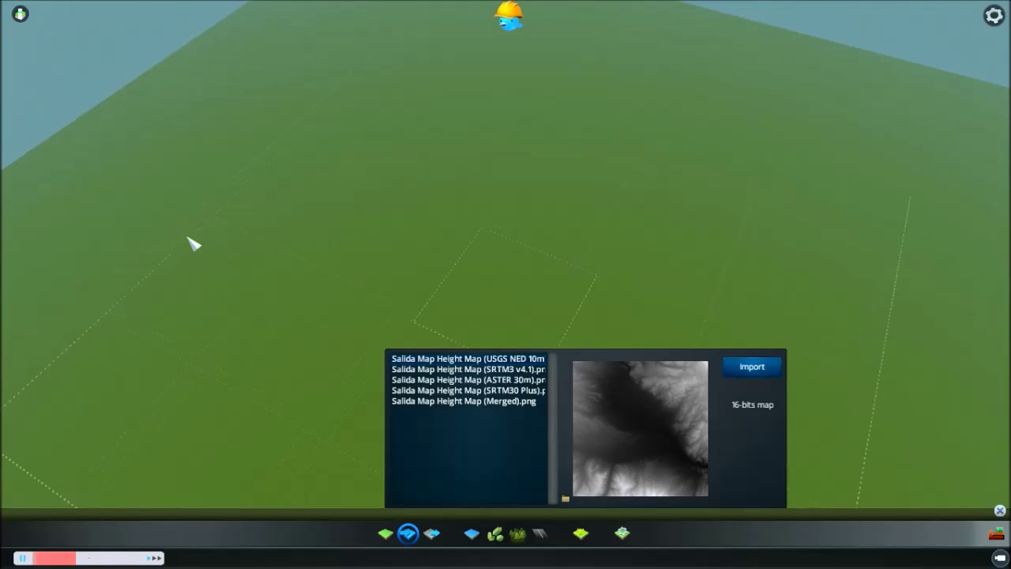
pyautogui.scroll(-1, 702, 427)
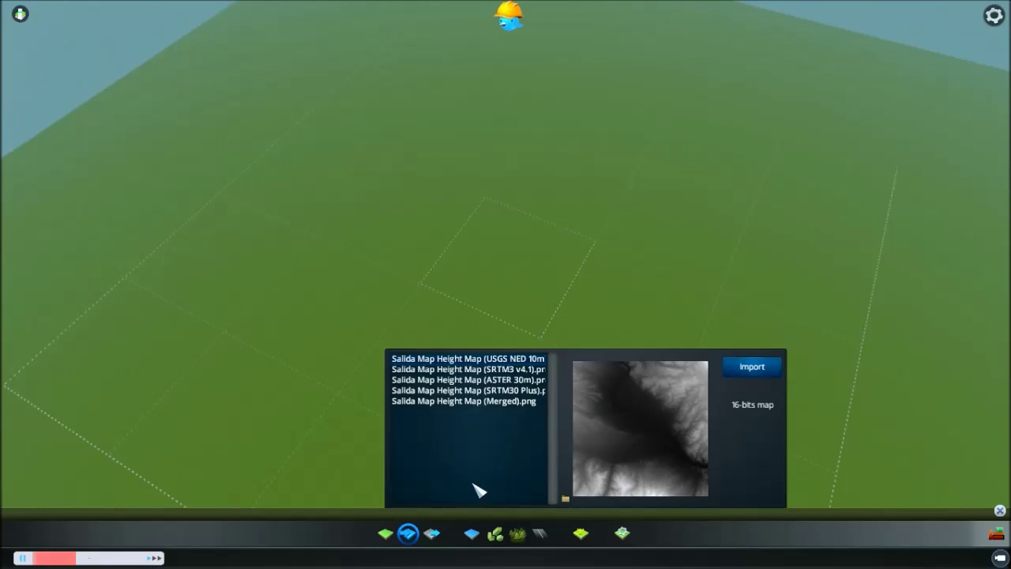
# Extract the four boquete height map PNGs from boquete terrain.zip in WinRAR into the MapEditor\Heightmaps folder.
pyautogui.hotkey('alt', 'Tab')
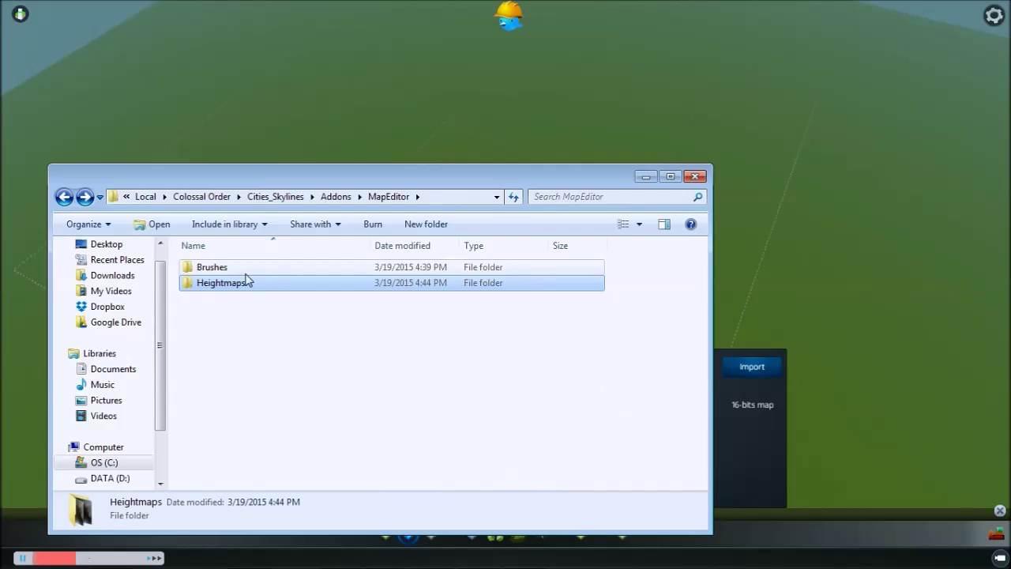
pyautogui.doubleClick(250, 289)
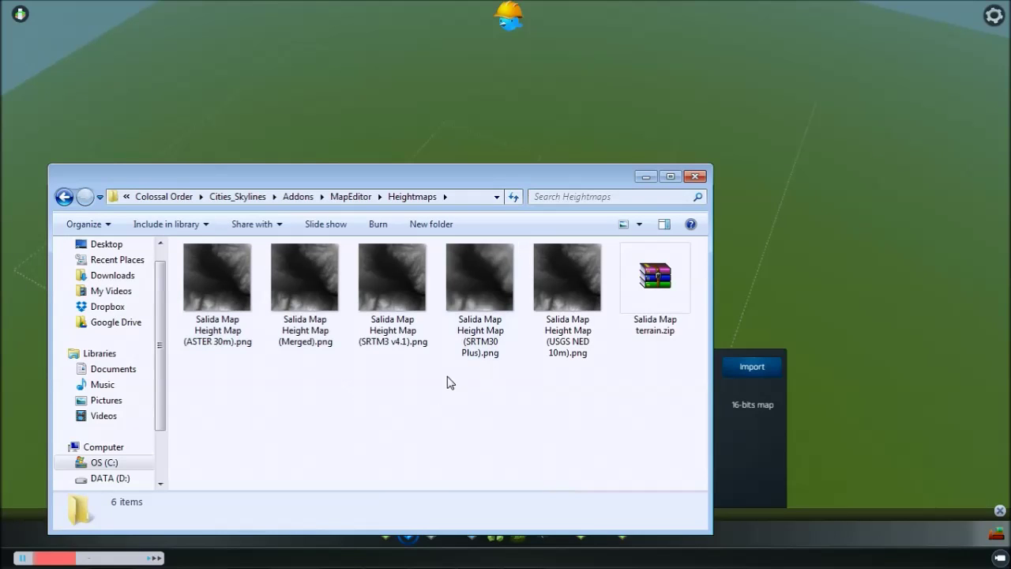
pyautogui.hotkey('alt', 'Tab')
pyautogui.hotkey('alt', 'Tab')
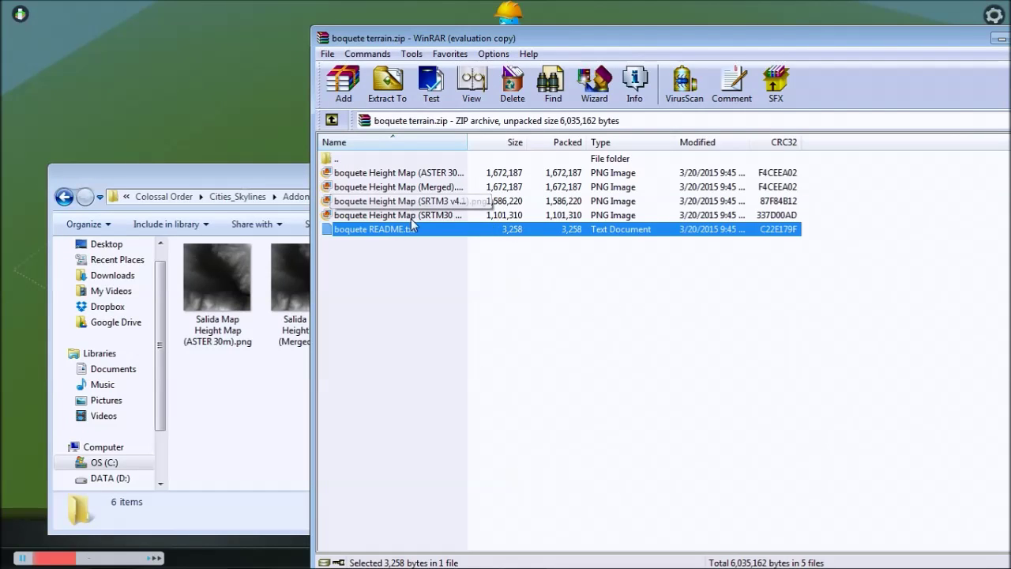
pyautogui.click(411, 219)
pyautogui.keyDown('shift'); pyautogui.click(411, 175); pyautogui.keyUp('shift')
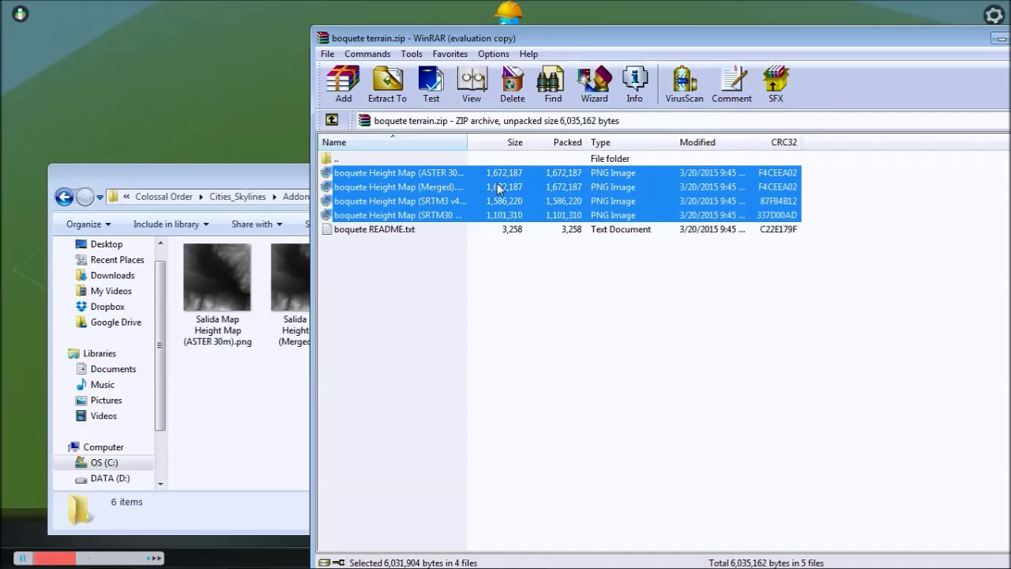
pyautogui.moveTo(180, 360); pyautogui.dragTo(218, 401)
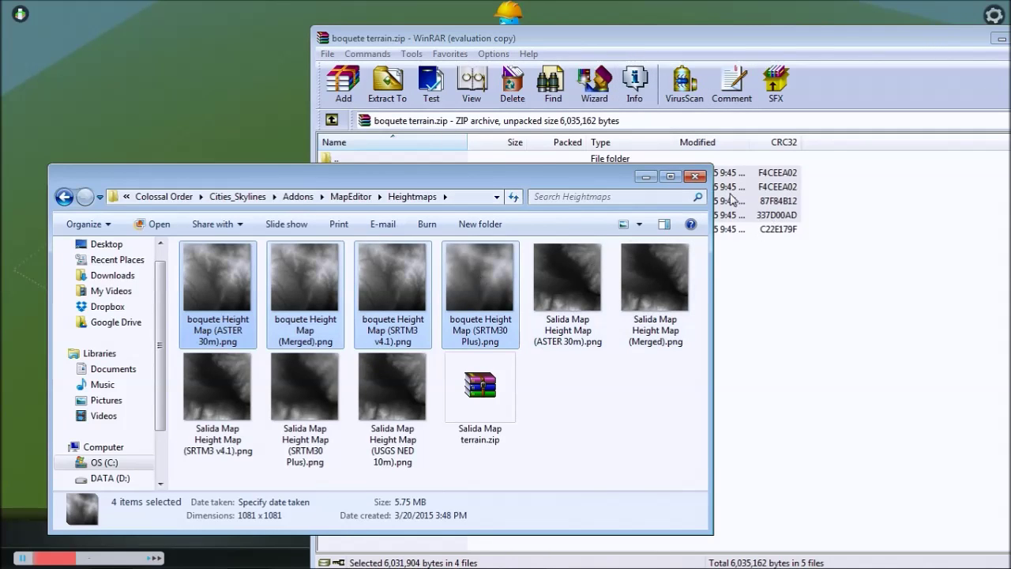
# Close the boquete terrain.zip archive and the Heightmaps folder window to return to the Cities: Skylines map editor.
pyautogui.moveTo(849, 47); pyautogui.dragTo(623, 49)
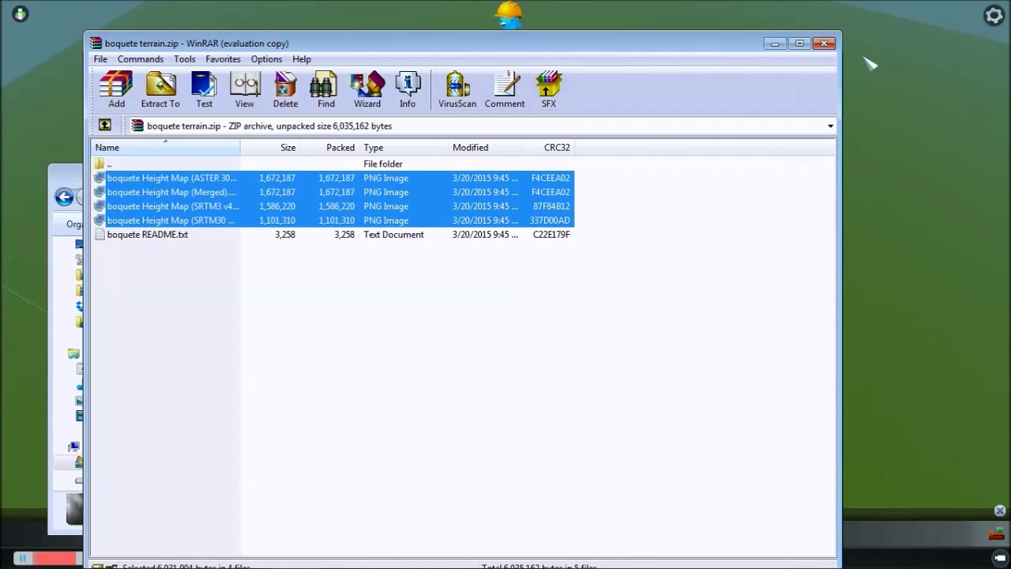
pyautogui.click(826, 45)
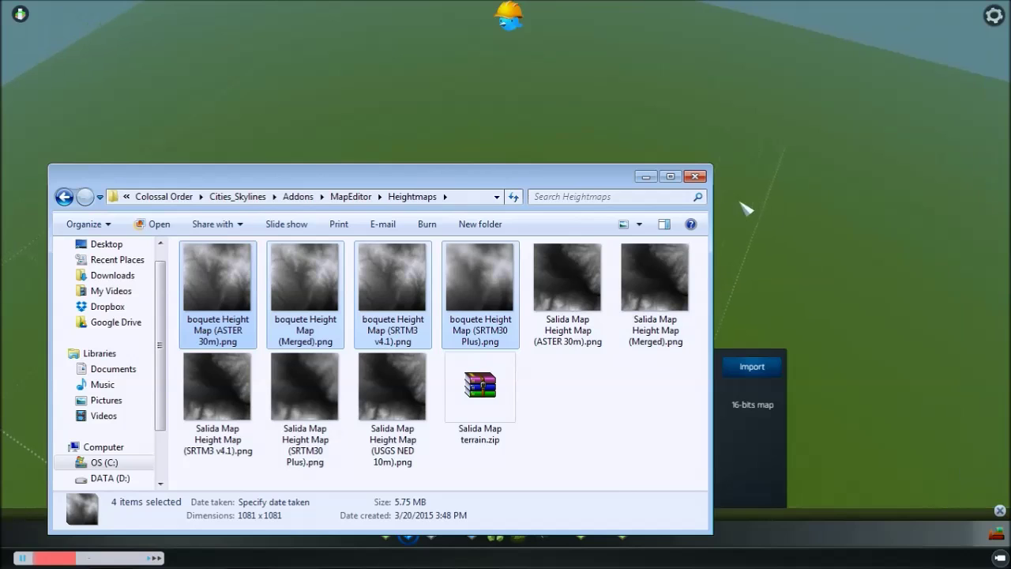
pyautogui.click(695, 176)
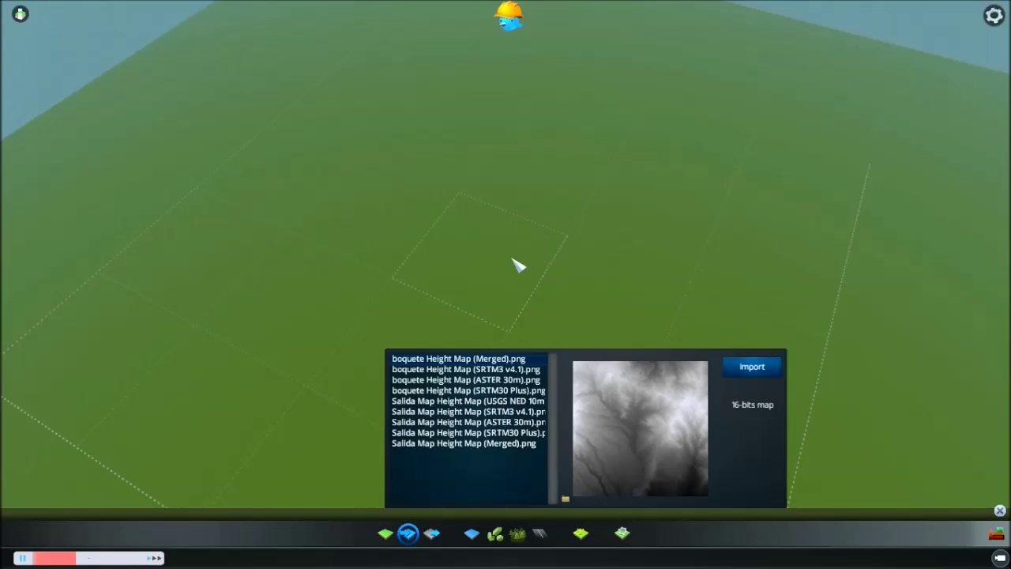
# Import boquete Height Map (Merged).png as the map's terrain, and close the heightmap import options.
pyautogui.scroll(3, 518, 266)
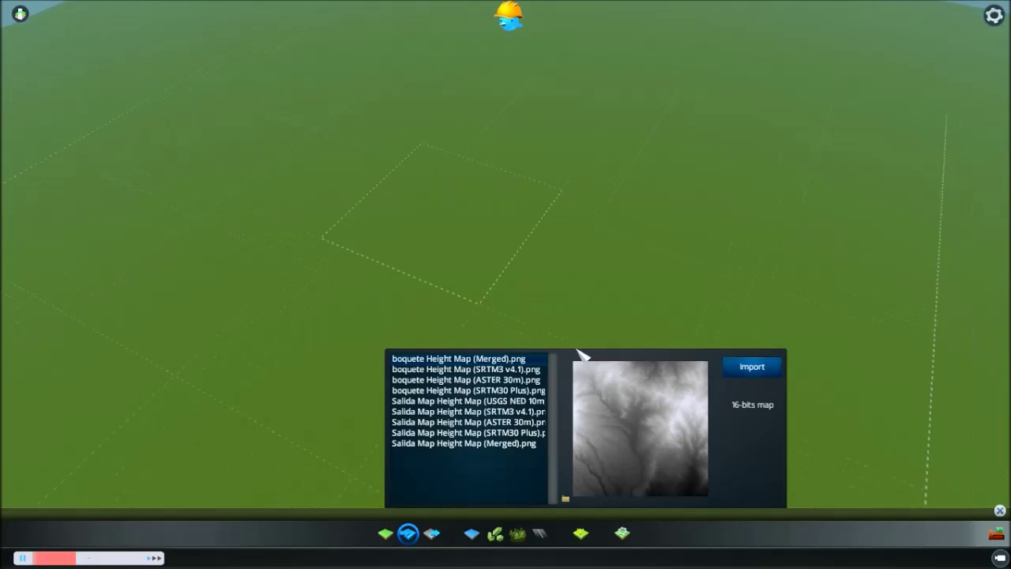
pyautogui.scroll(-3, 639, 212)
pyautogui.click(485, 379)
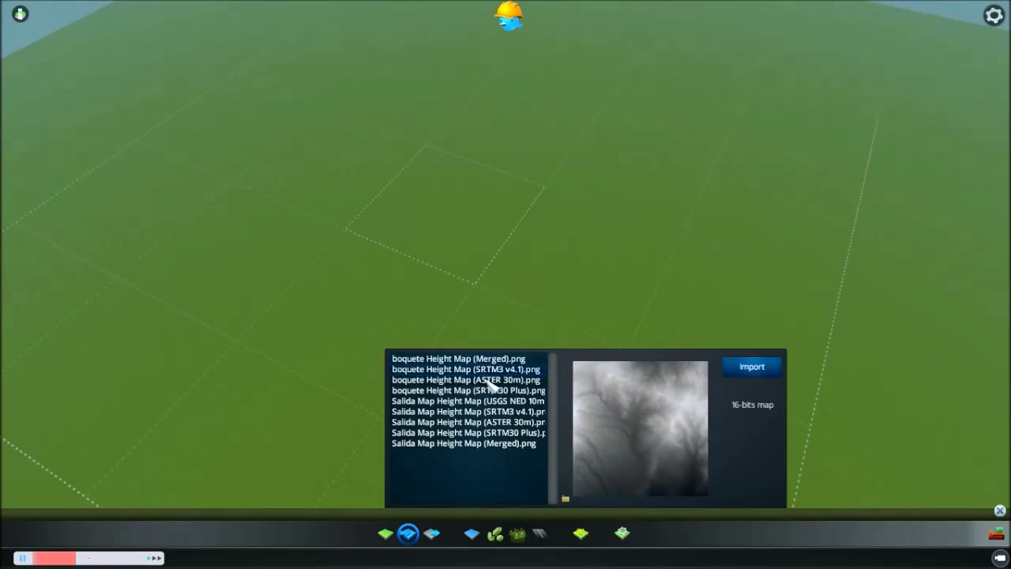
pyautogui.click(482, 359)
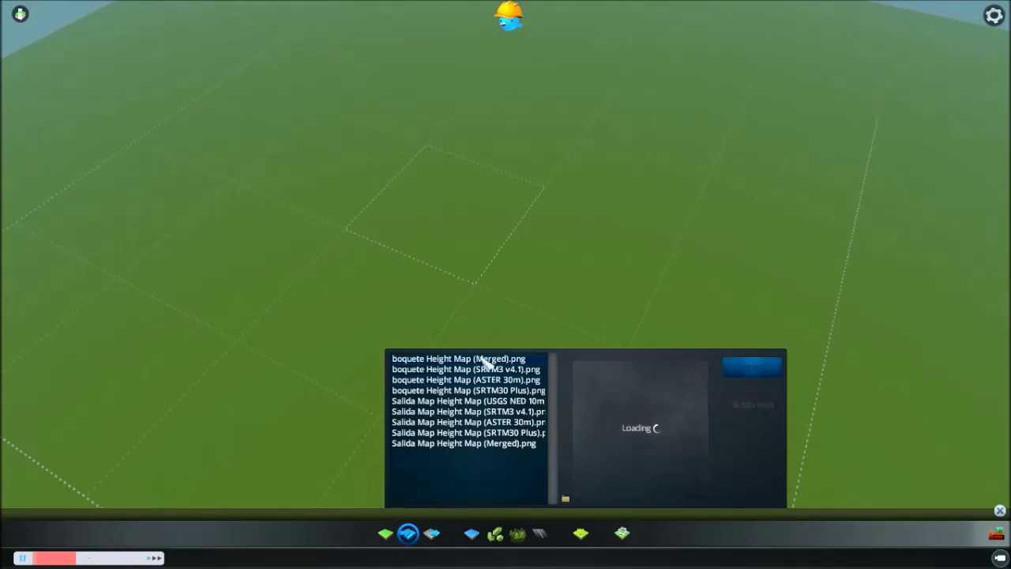
pyautogui.scroll(-2, 853, 243)
pyautogui.scroll(3, 699, 278)
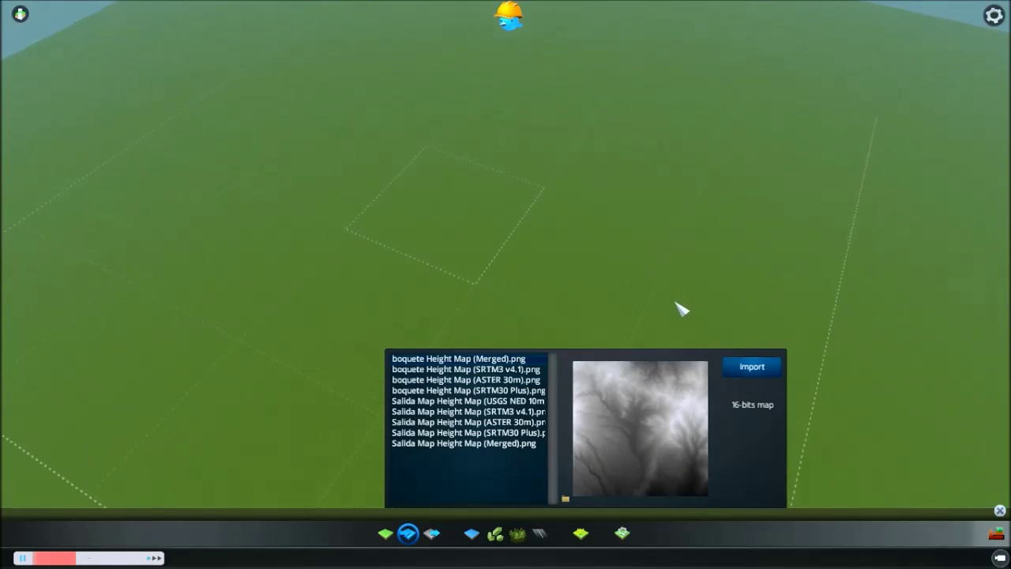
pyautogui.press('d')
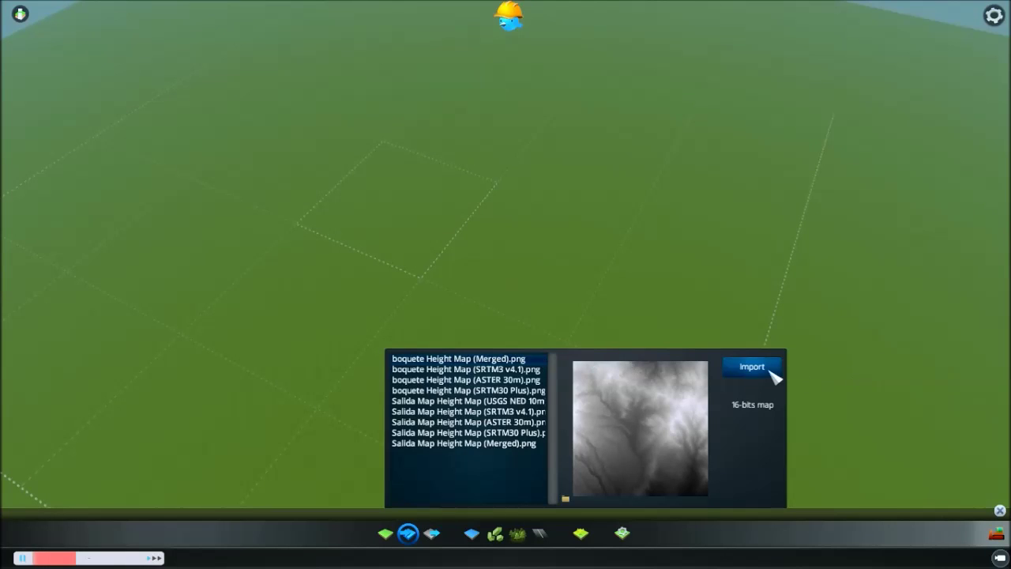
pyautogui.click(768, 375)
pyautogui.scroll(-3, 704, 271)
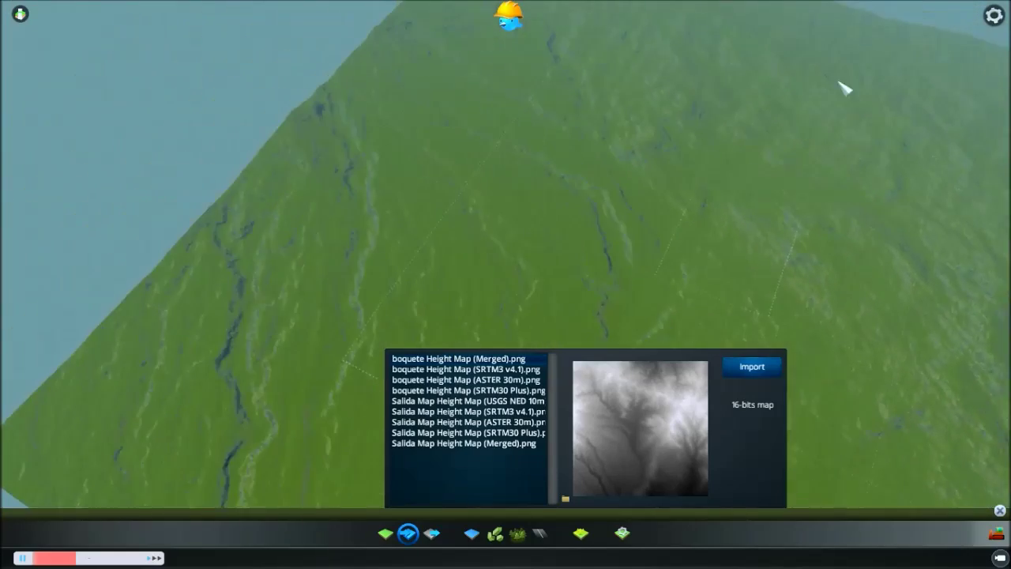
pyautogui.click(409, 537)
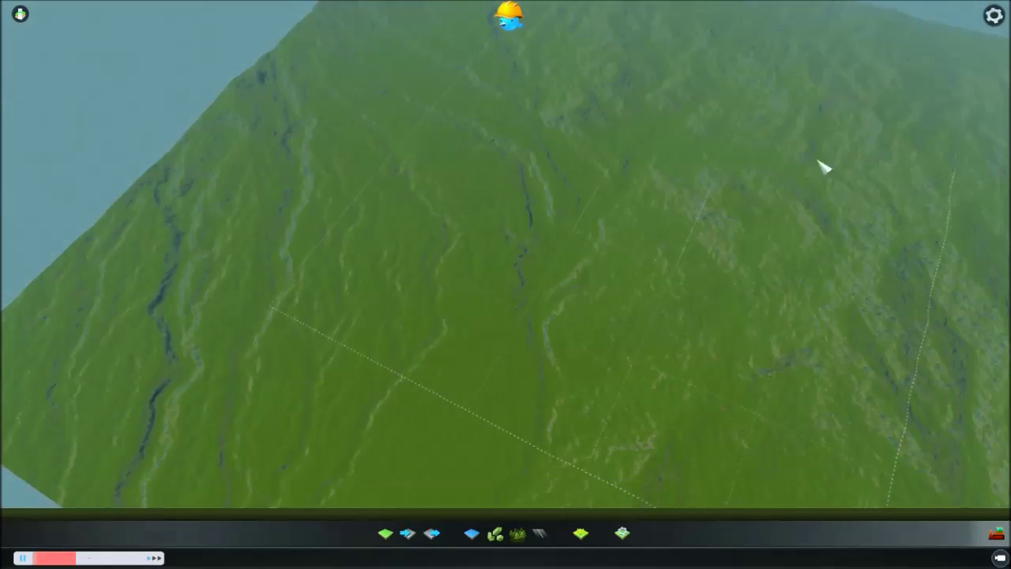
# Inspect the imported Boquete terrain up close, from the river valleys beside the central tile to the rugged mountainsides.
pyautogui.scroll(5, 413, 289)
pyautogui.scroll(4, 537, 364)
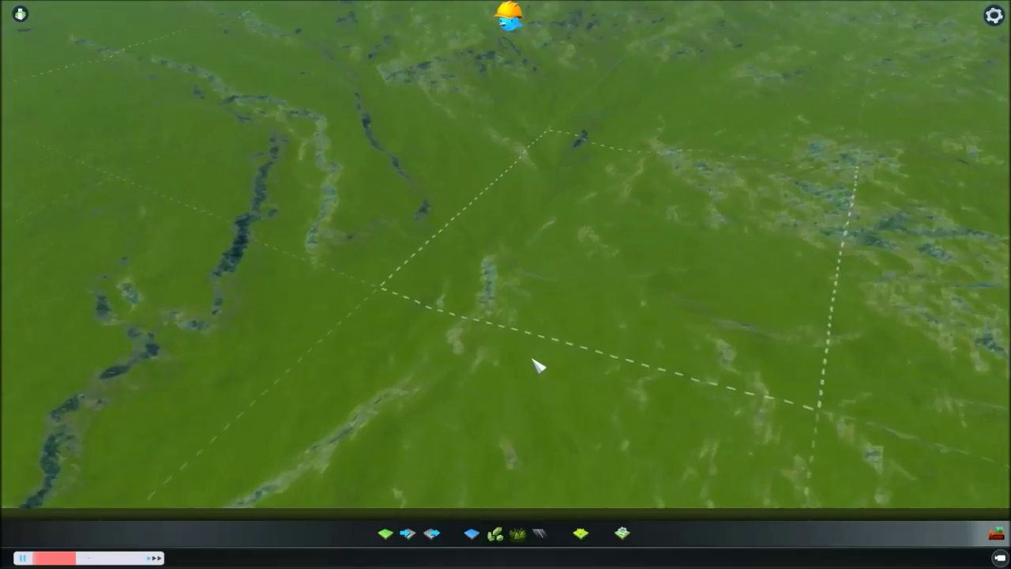
pyautogui.press('e')
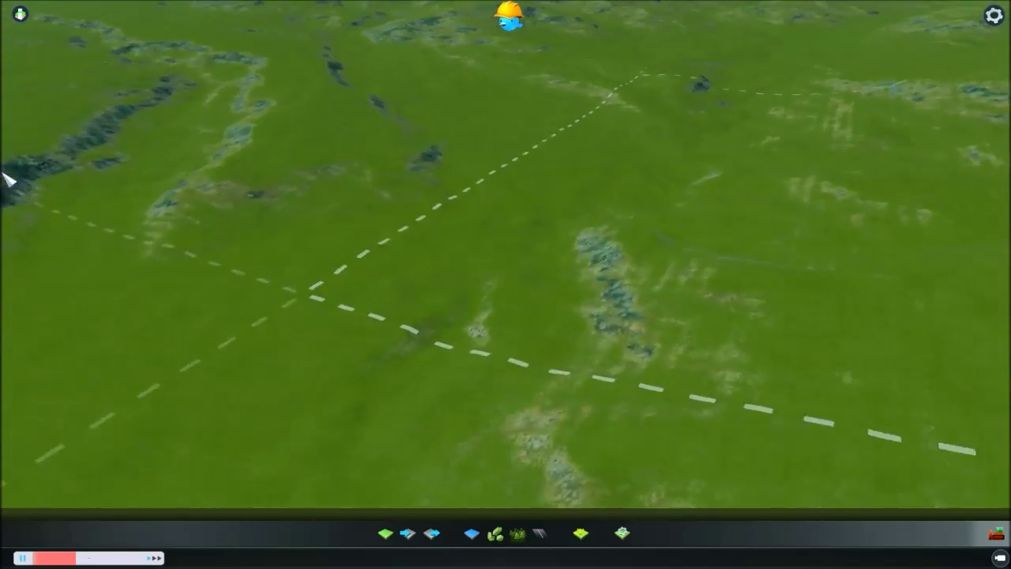
pyautogui.press('d')
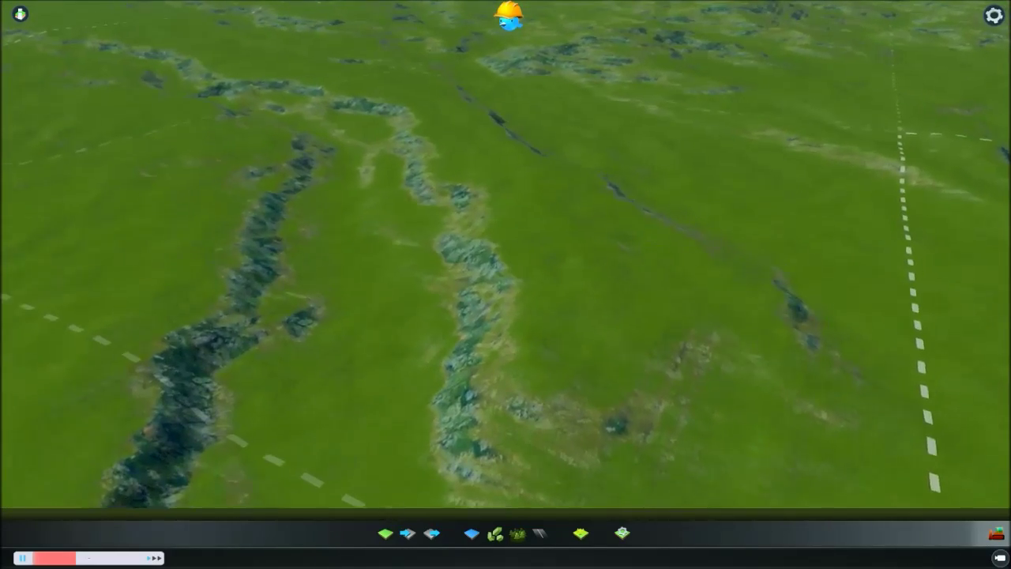
pyautogui.press('e')
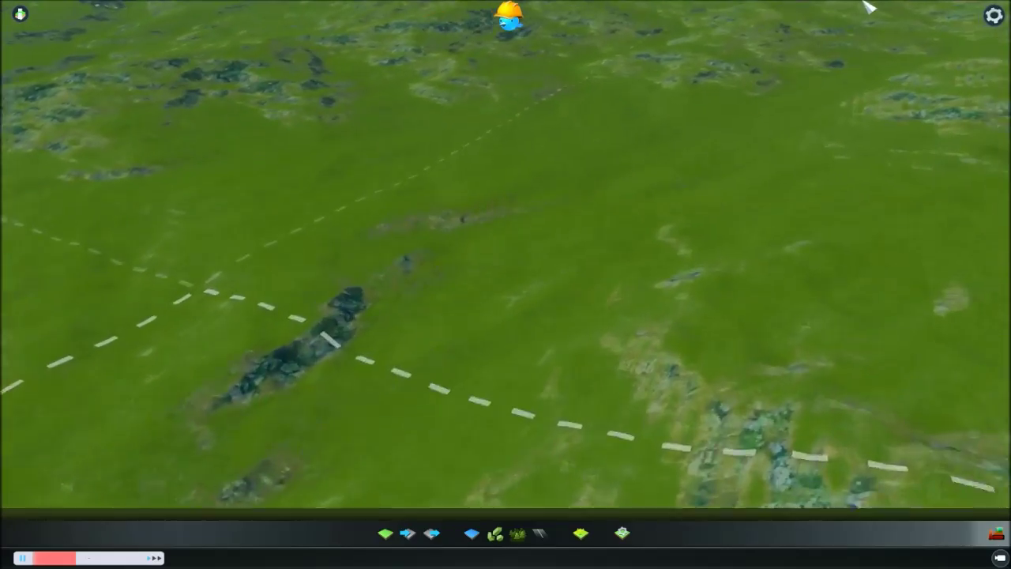
pyautogui.press('d')
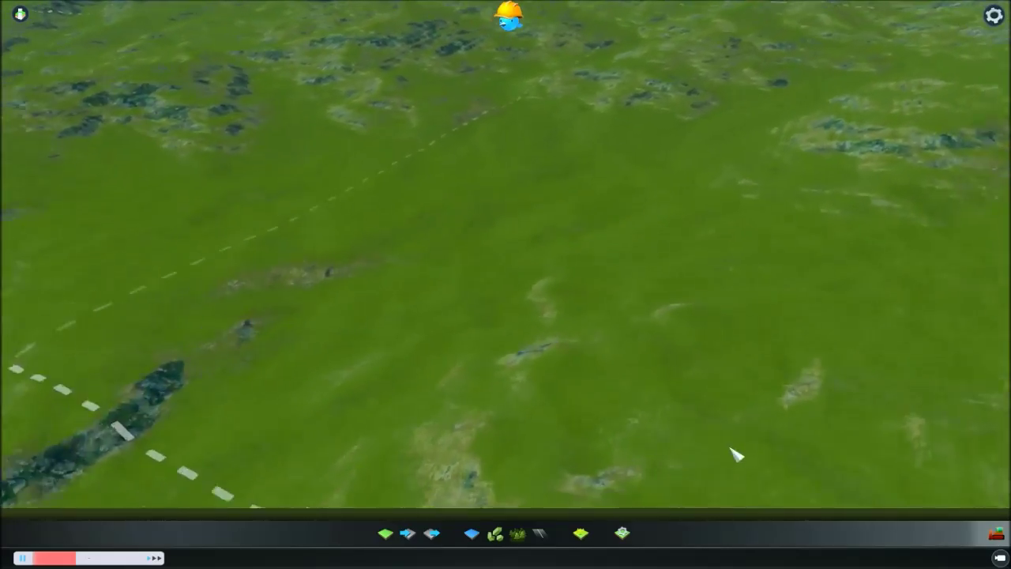
pyautogui.scroll(-4, 714, 449)
pyautogui.press('e')
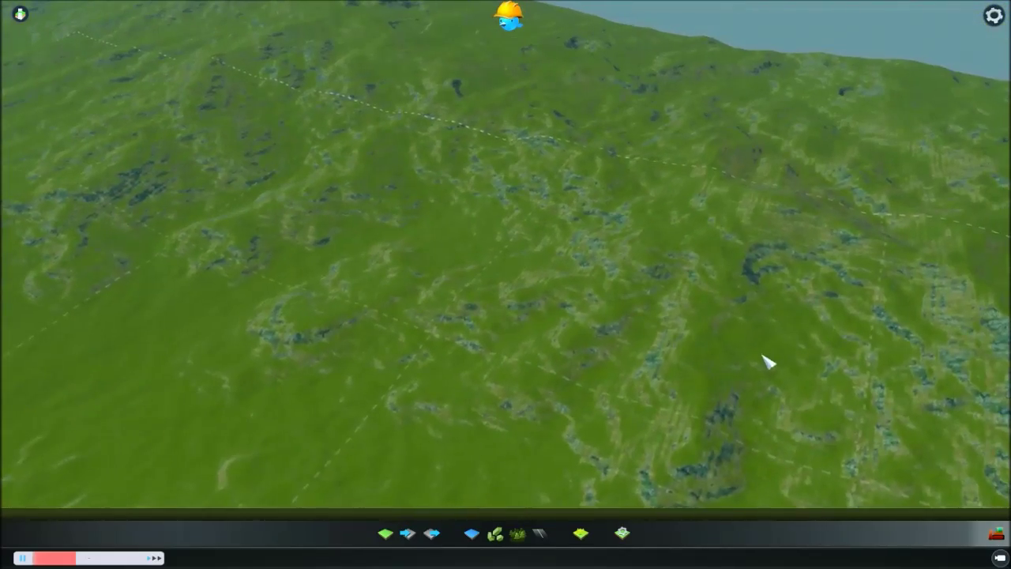
pyautogui.scroll(3, 766, 362)
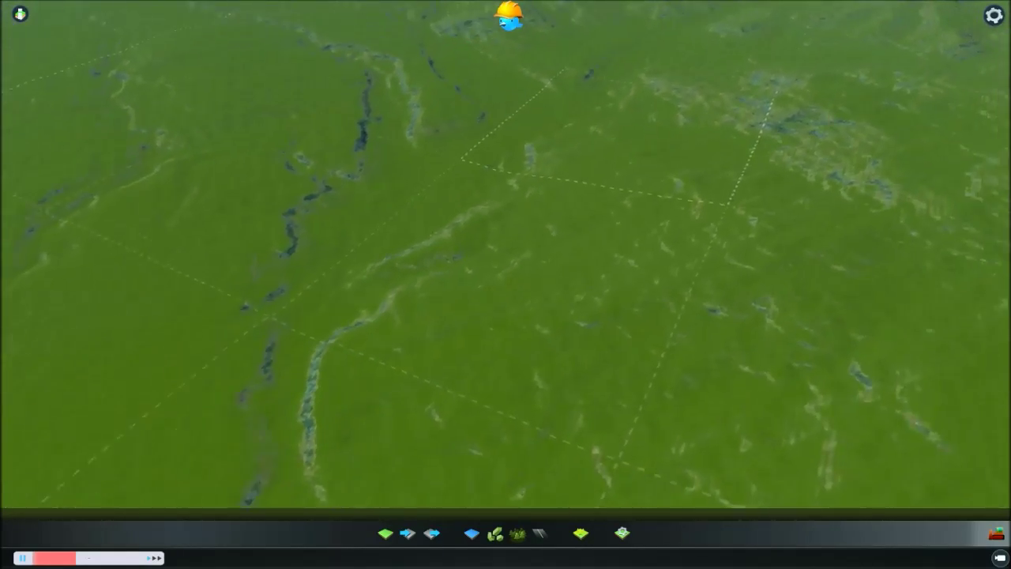
# Look over the whole imported map, comparing its full extent with the dashed outer boundary and the central tile.
pyautogui.scroll(-10, 673, 267)
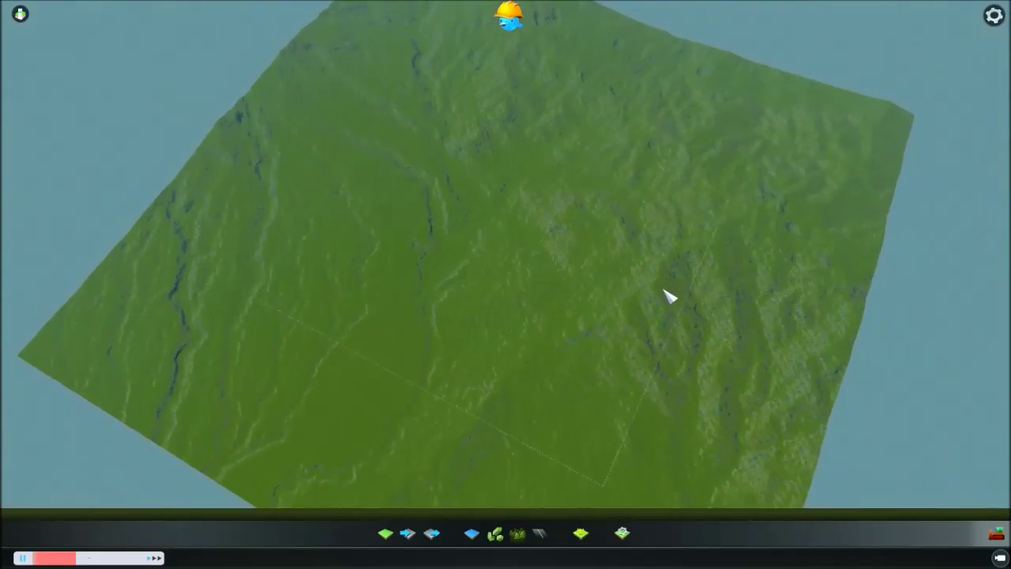
pyautogui.scroll(6, 670, 296)
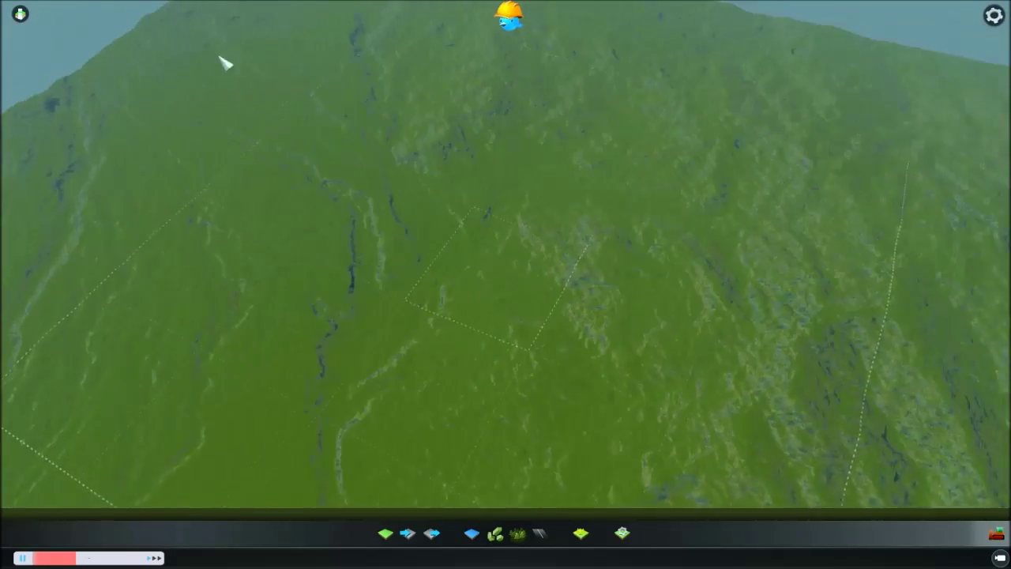
pyautogui.press('w')
pyautogui.press('d')
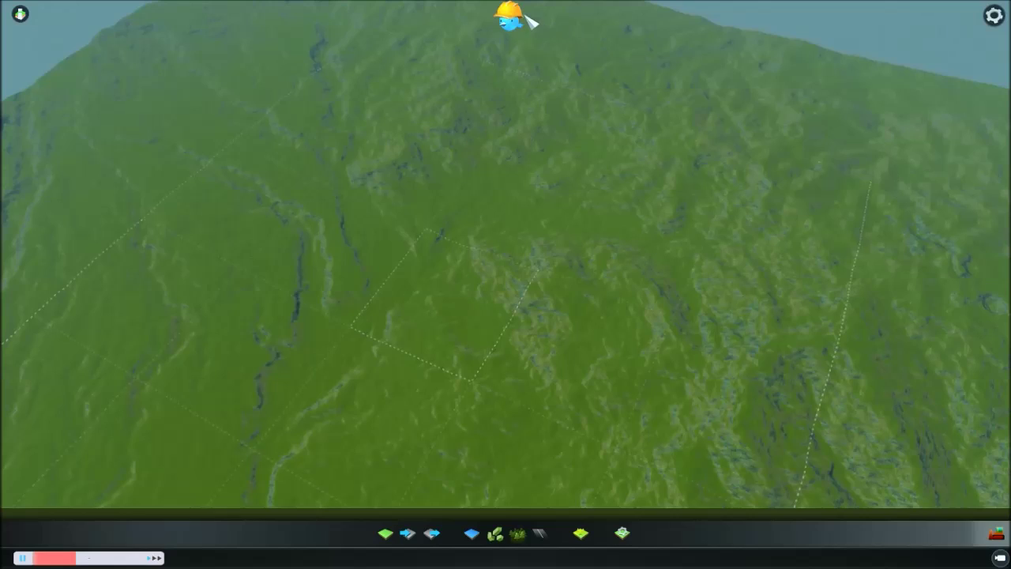
pyautogui.moveTo(1010, 531)
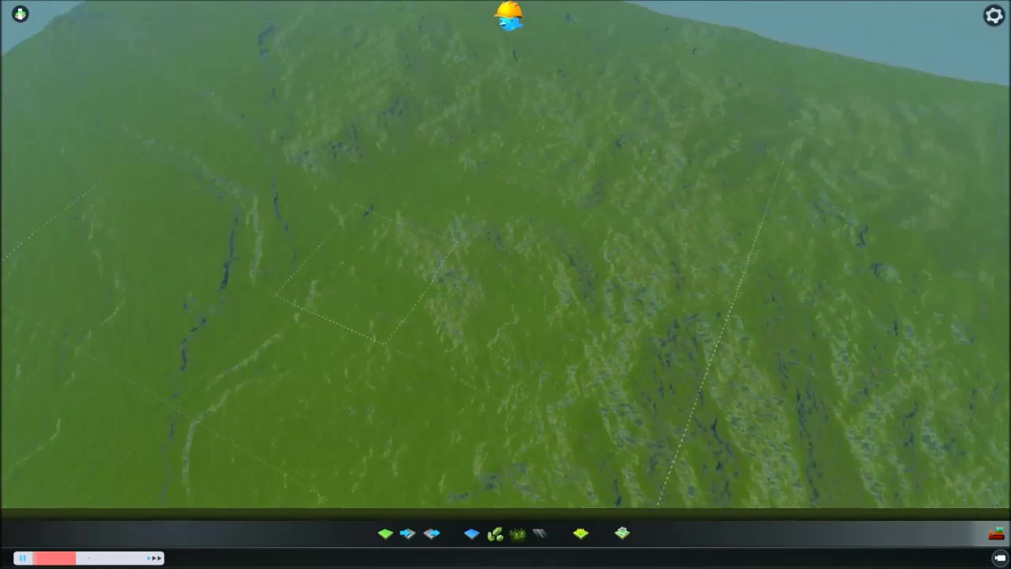
pyautogui.moveTo(1, 107)
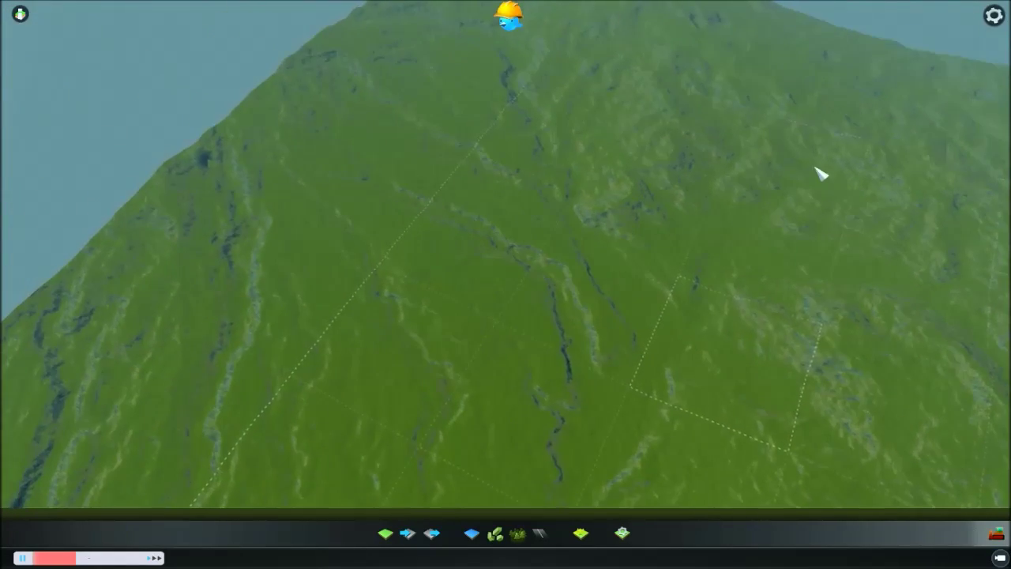
pyautogui.moveTo(556, 566)
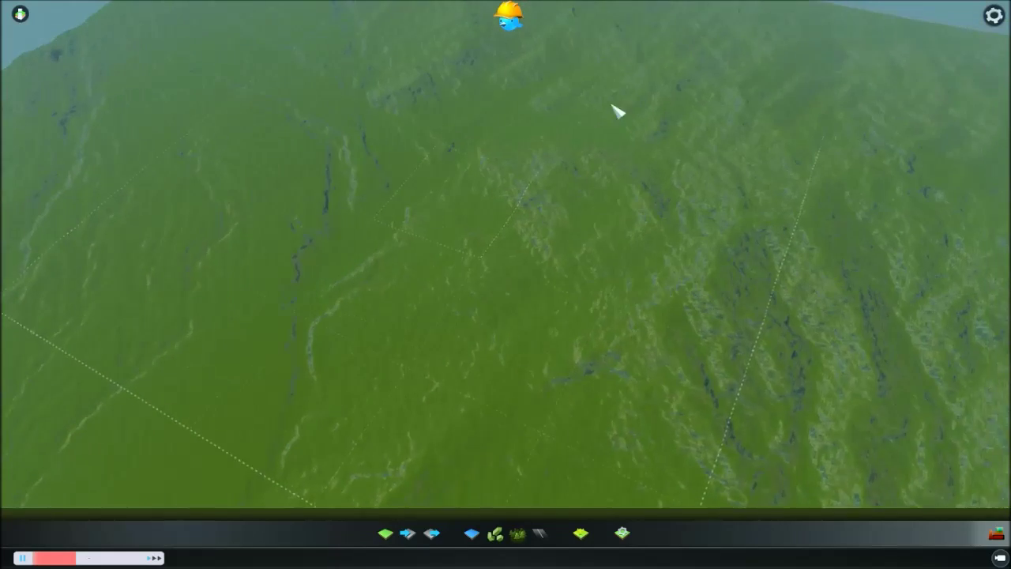
pyautogui.scroll(-2, 505, 362)
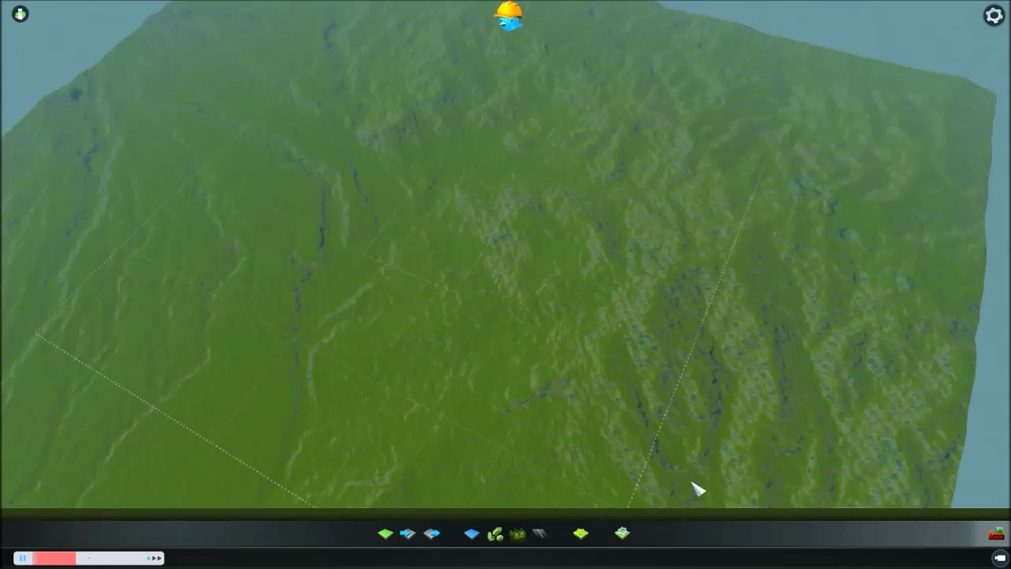
pyautogui.press('q')
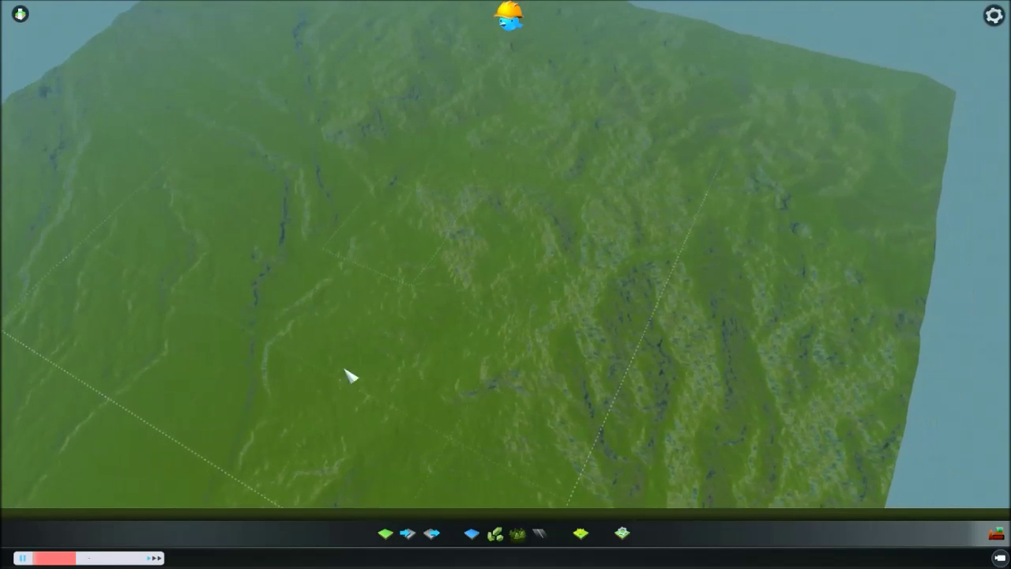
pyautogui.moveTo(6, 28)
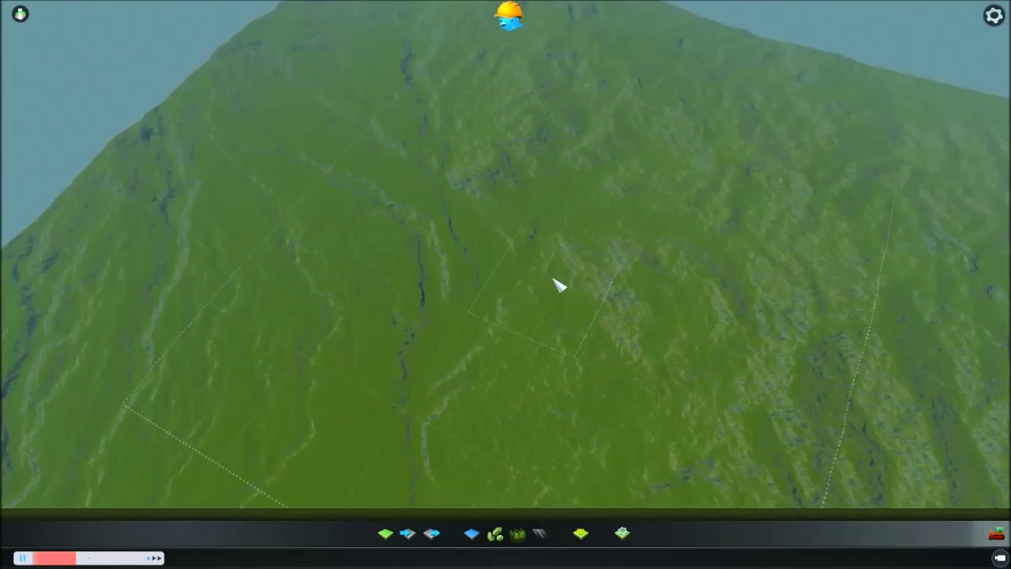
# Examine the ridges and valleys around the central tile out to the corners of the dashed outer boundary.
pyautogui.scroll(3, 554, 280)
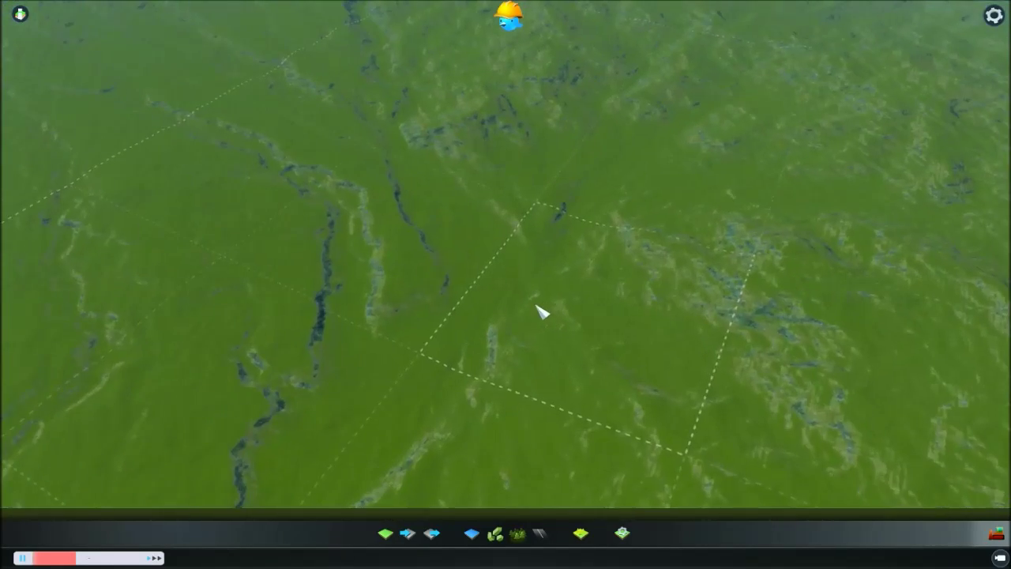
pyautogui.scroll(-2, 535, 343)
pyautogui.press('d')
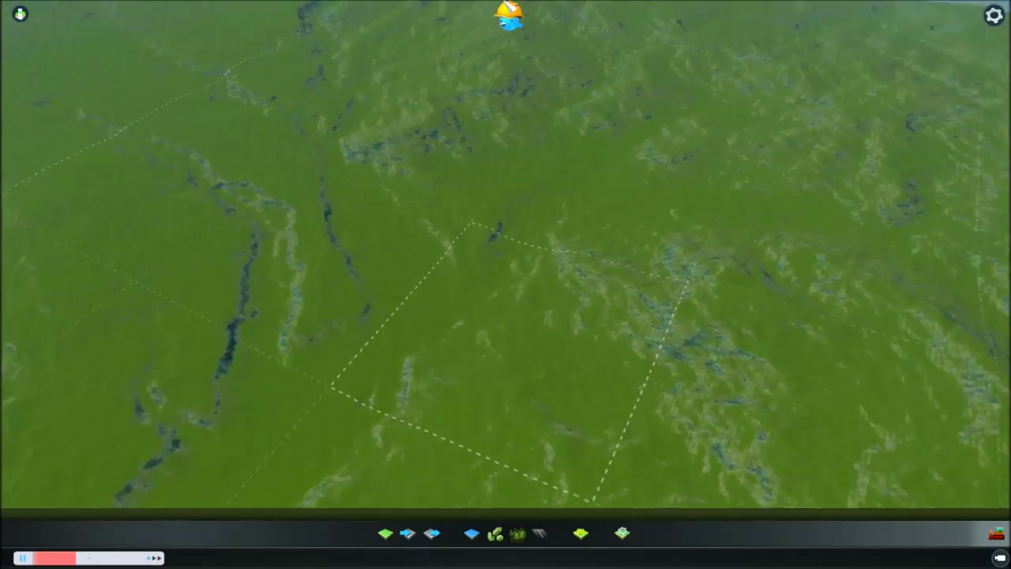
pyautogui.moveTo(504, 2)
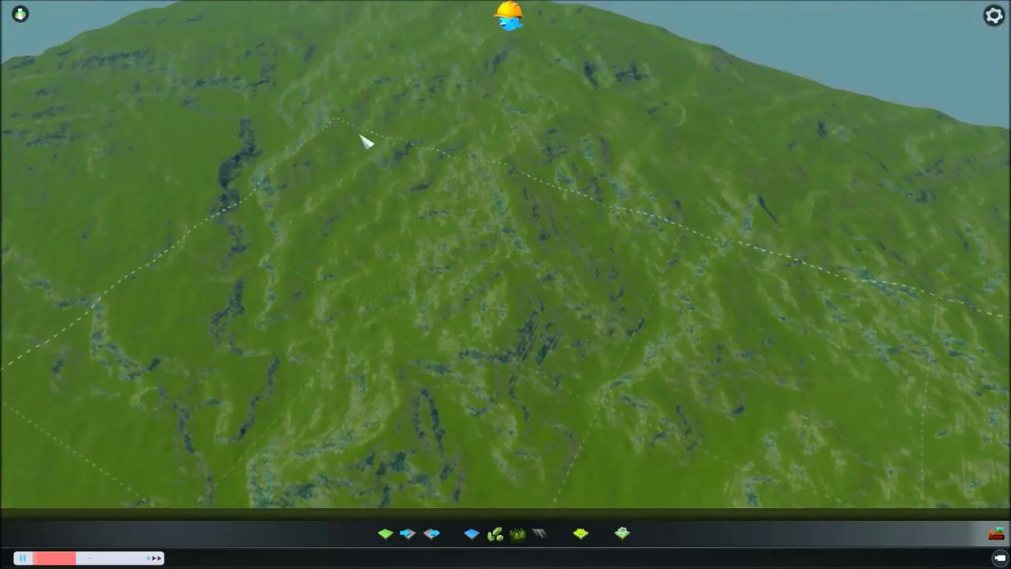
pyautogui.press('a')
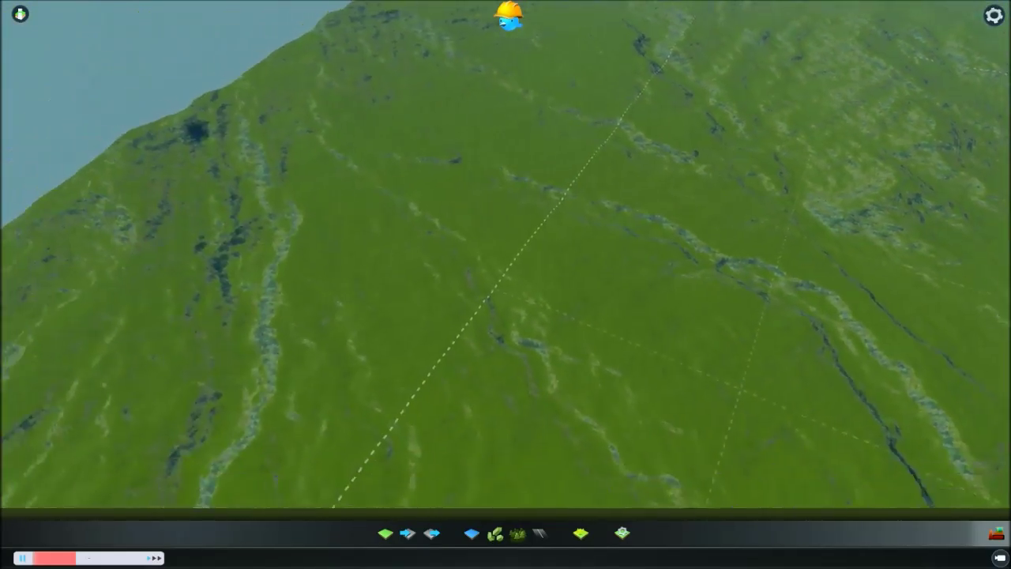
pyautogui.press('d')
pyautogui.press('s')
pyautogui.press('a')
pyautogui.press('s')
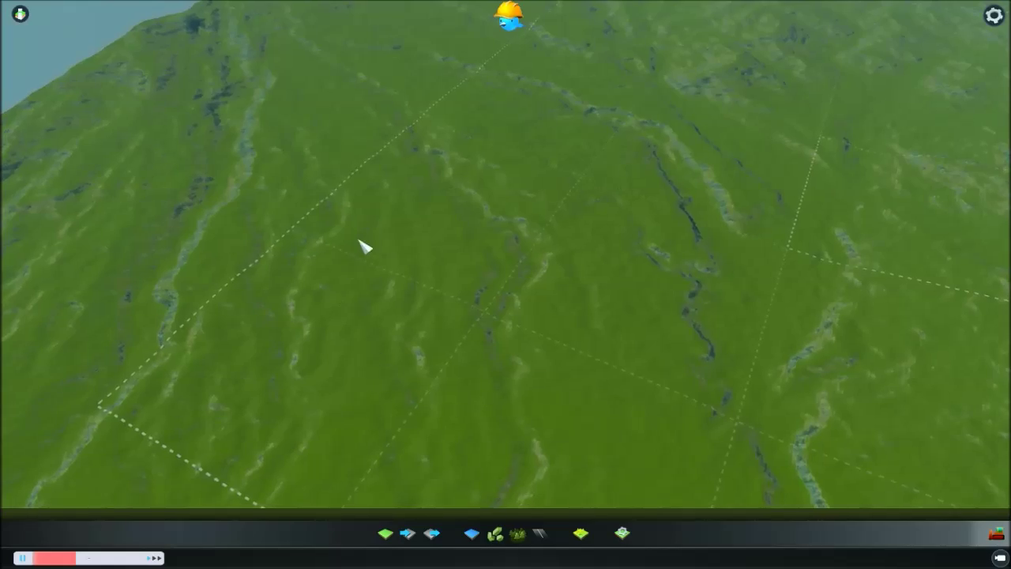
pyautogui.press('d')
pyautogui.press('s')
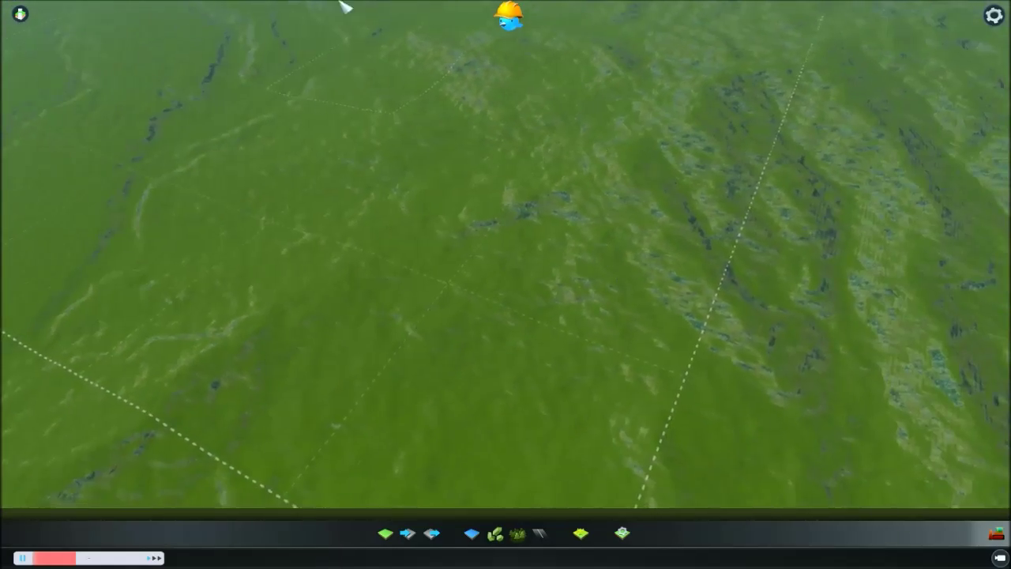
# Survey the wider terrain again and examine the slopes and channels immediately around the central dashed tile.
pyautogui.press('w')
pyautogui.press('a')
pyautogui.scroll(-3, 791, 330)
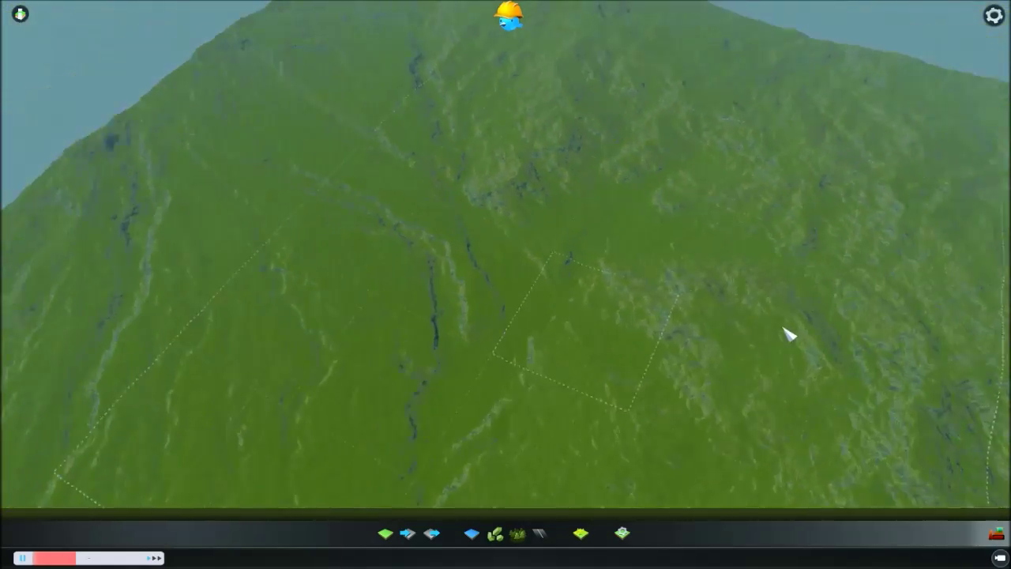
pyautogui.press('s')
pyautogui.press('d')
pyautogui.scroll(1, 595, 273)
pyautogui.scroll(3, 597, 272)
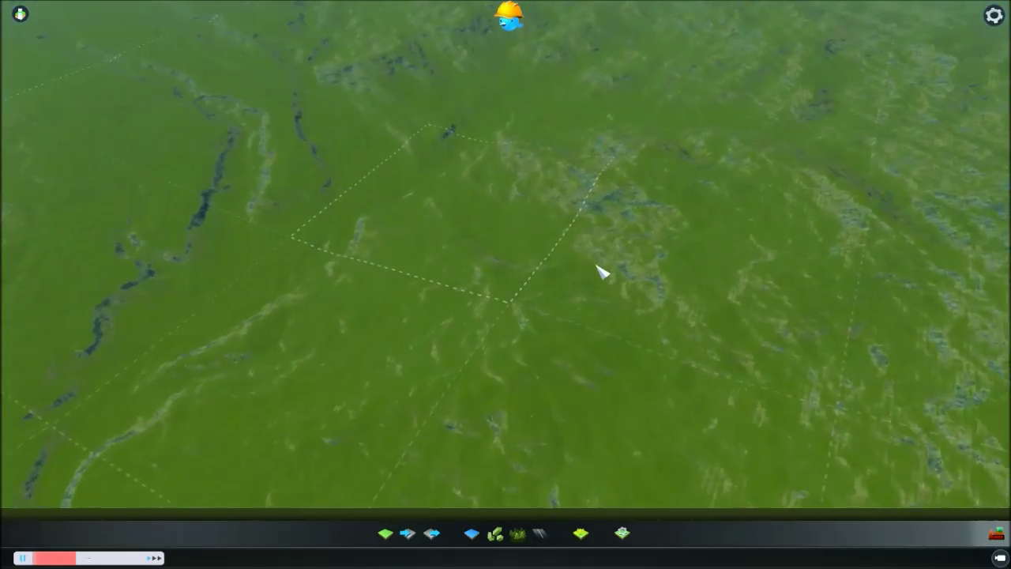
pyautogui.moveTo(3, 3)
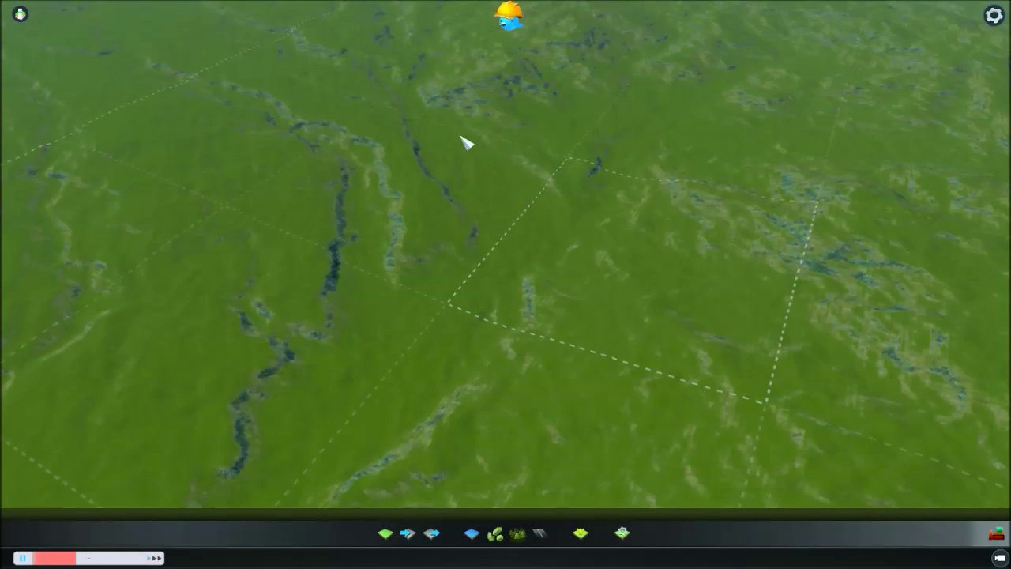